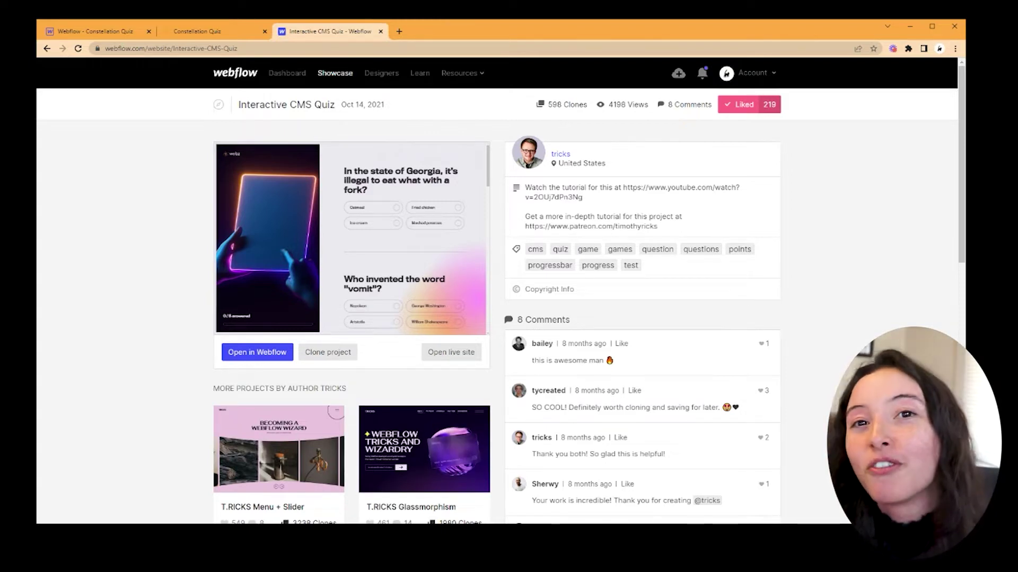
# - Open the Interactive CMS Quiz live site and answer the first question with Oatmeal
pyautogui.click(470, 364)
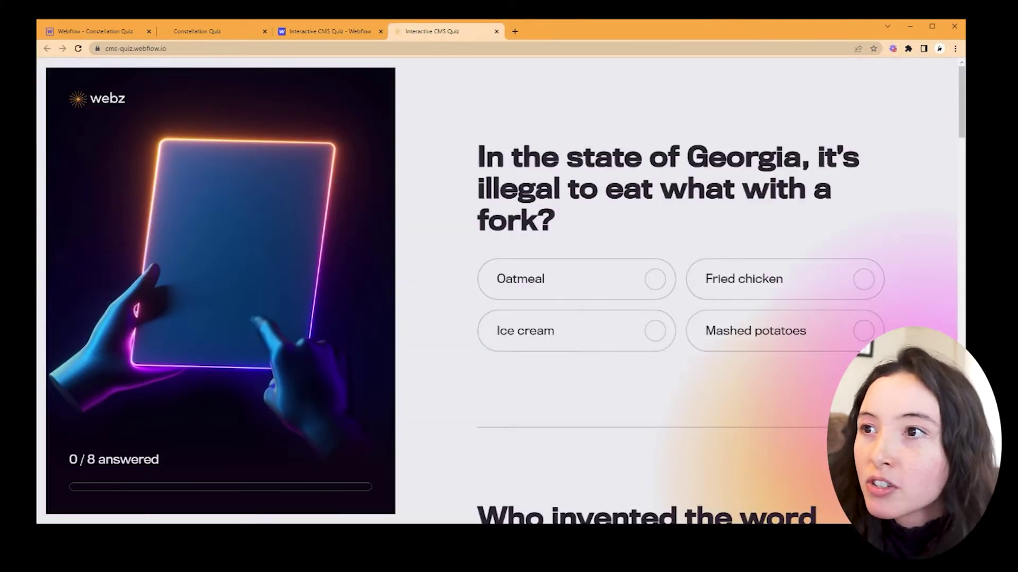
pyautogui.scroll(-1, 681, 334)
pyautogui.scroll(1, 662, 318)
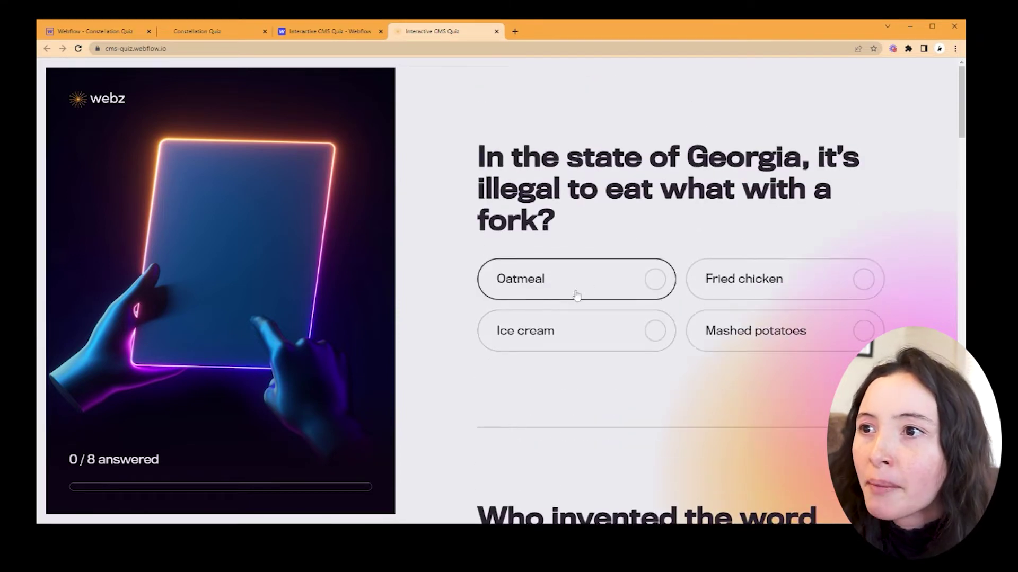
pyautogui.click(611, 292)
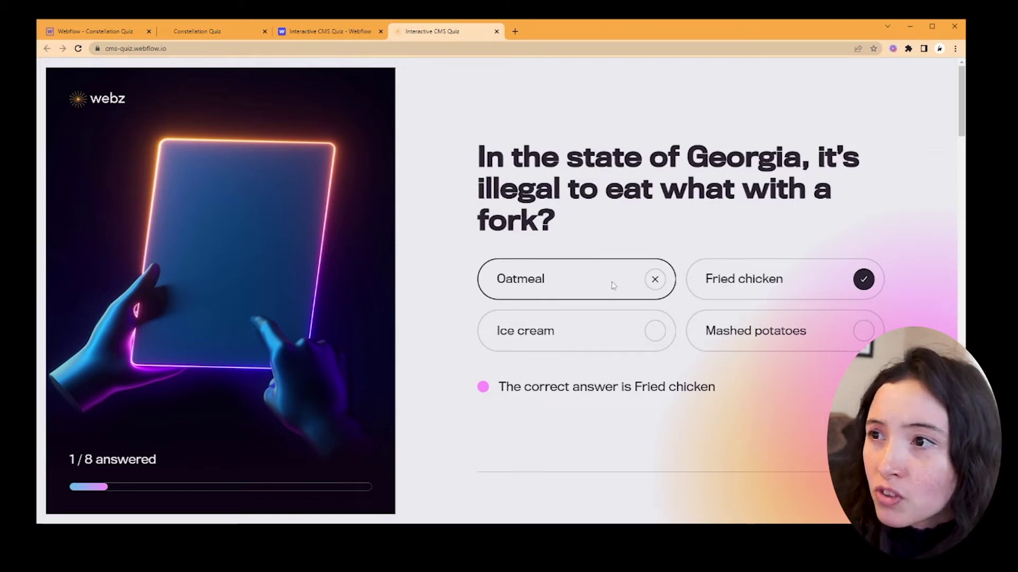
pyautogui.moveTo(651, 298); pyautogui.dragTo(744, 331)
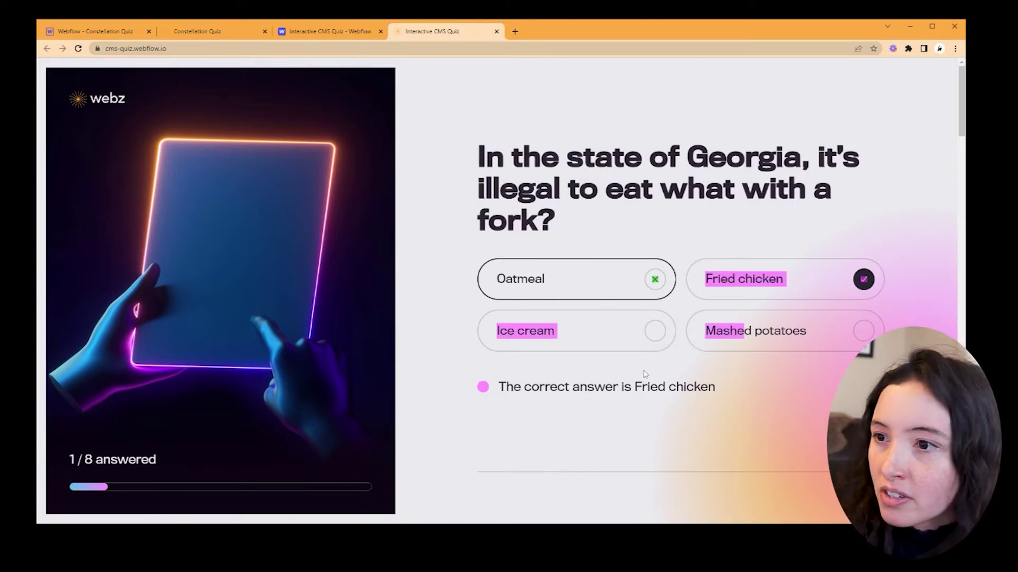
pyautogui.click(565, 400)
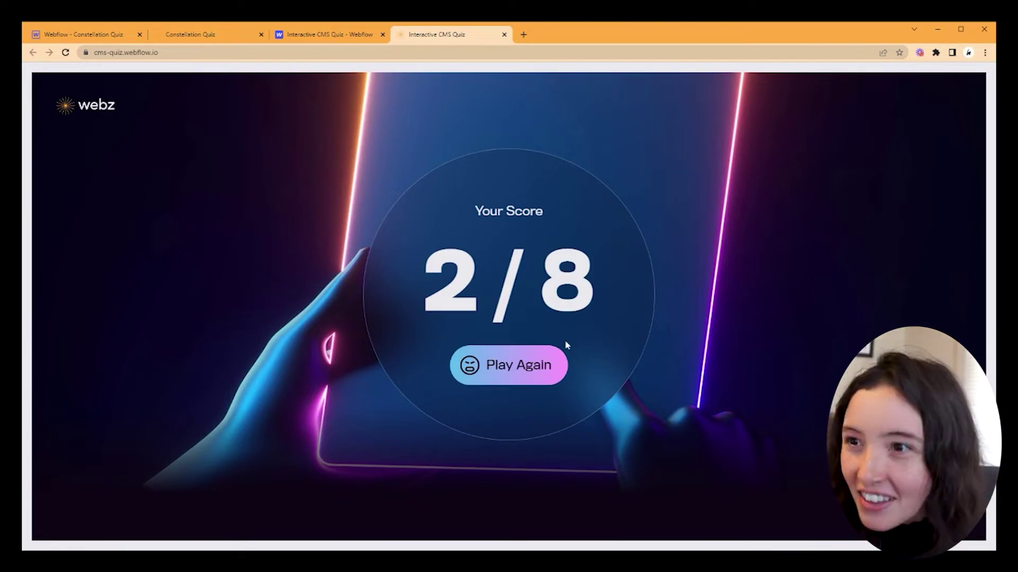
# - Replay the quiz from the score screen and scroll through the reset Georgia question at 0 / 8
pyautogui.click(530, 362)
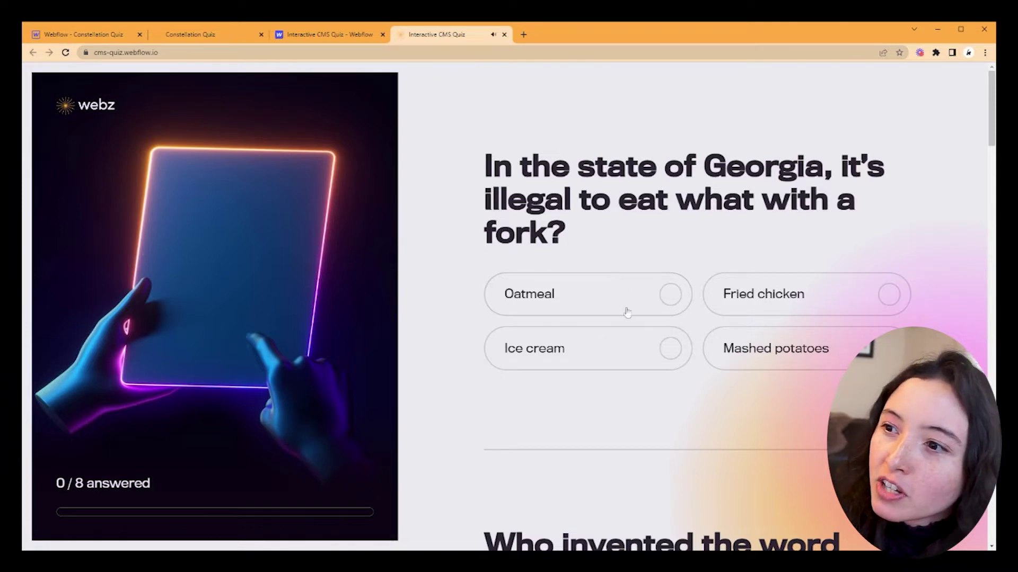
pyautogui.scroll(-10, 689, 345)
pyautogui.scroll(10, 784, 403)
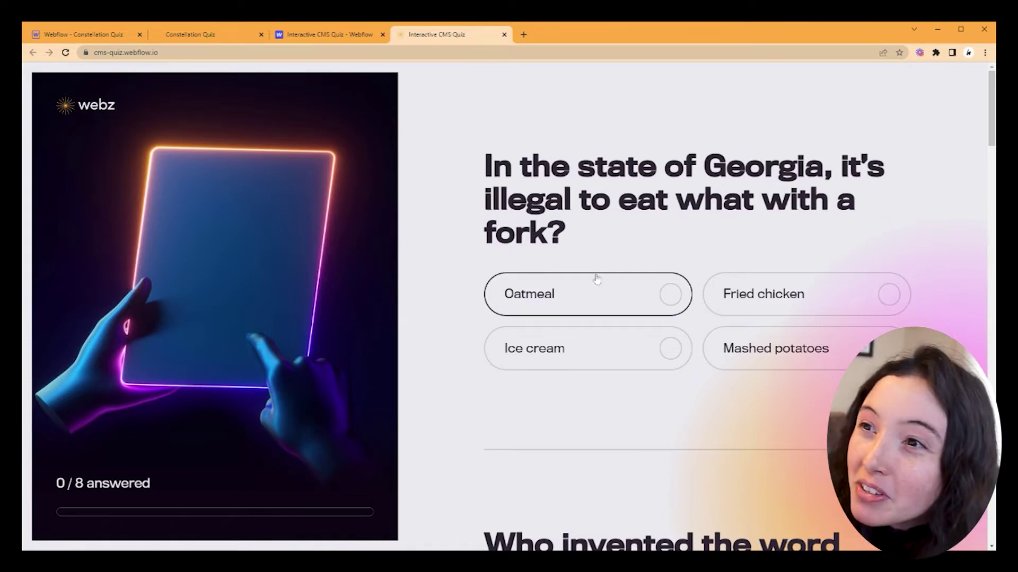
pyautogui.scroll(-12, 636, 301)
pyautogui.scroll(10, 654, 368)
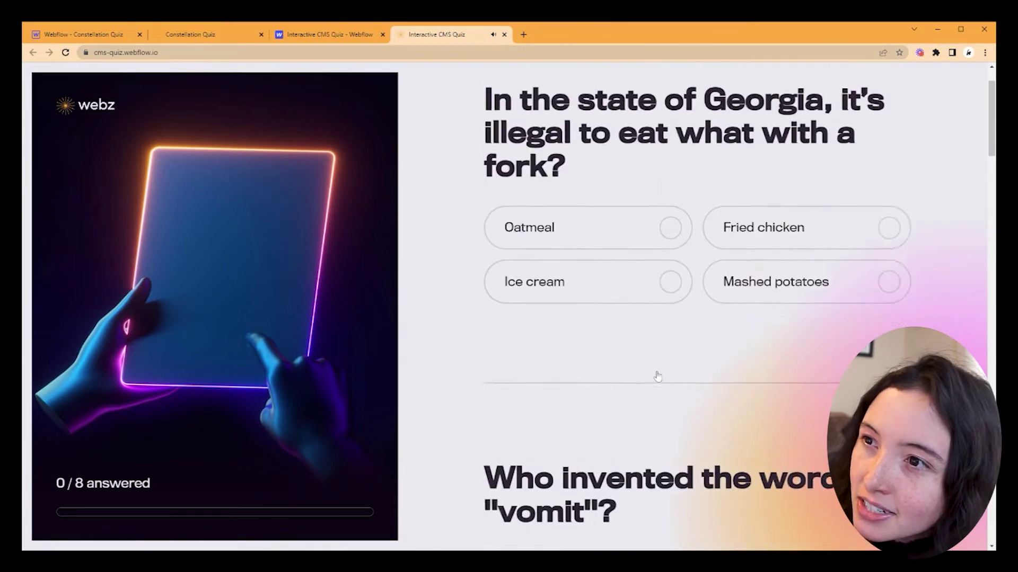
pyautogui.scroll(1, 657, 376)
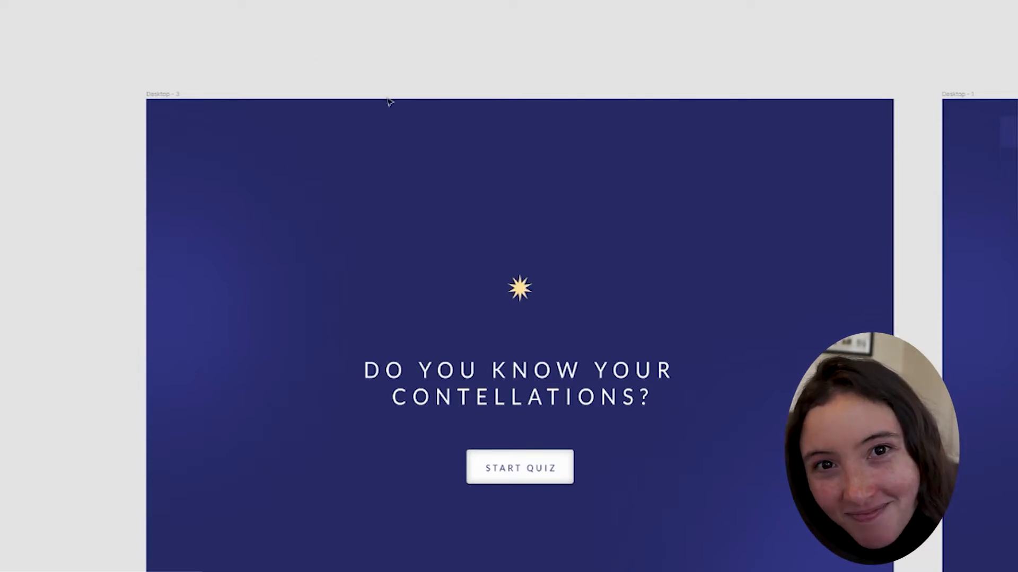
# - Pan the Figma canvas from the start page design to the Desktop Leo question frame
pyautogui.scroll(-3, 389, 101)
pyautogui.scroll(-5, 473, 123)
pyautogui.scroll(5, 472, 111)
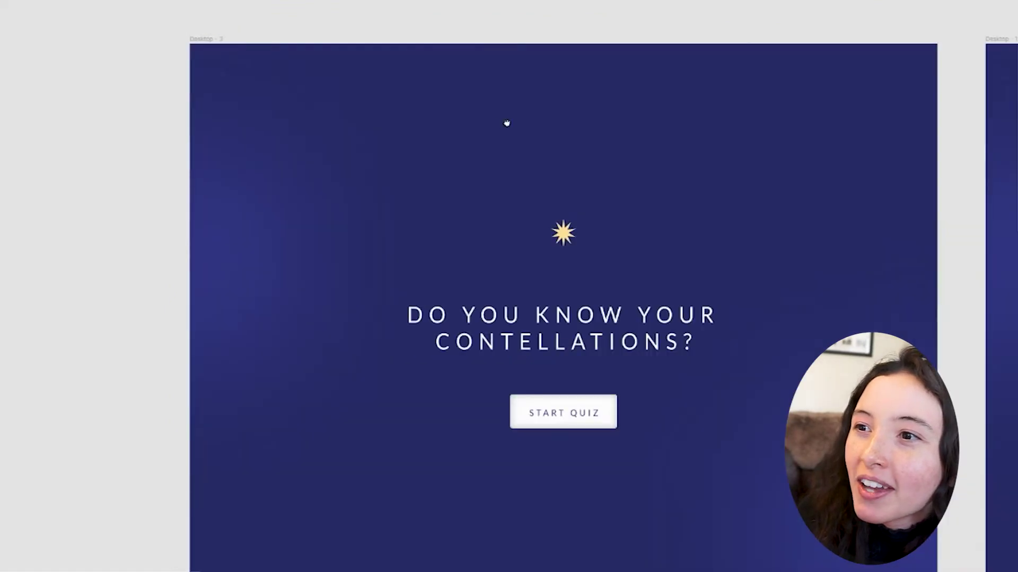
pyautogui.moveTo(507, 123); pyautogui.dragTo(463, 72)
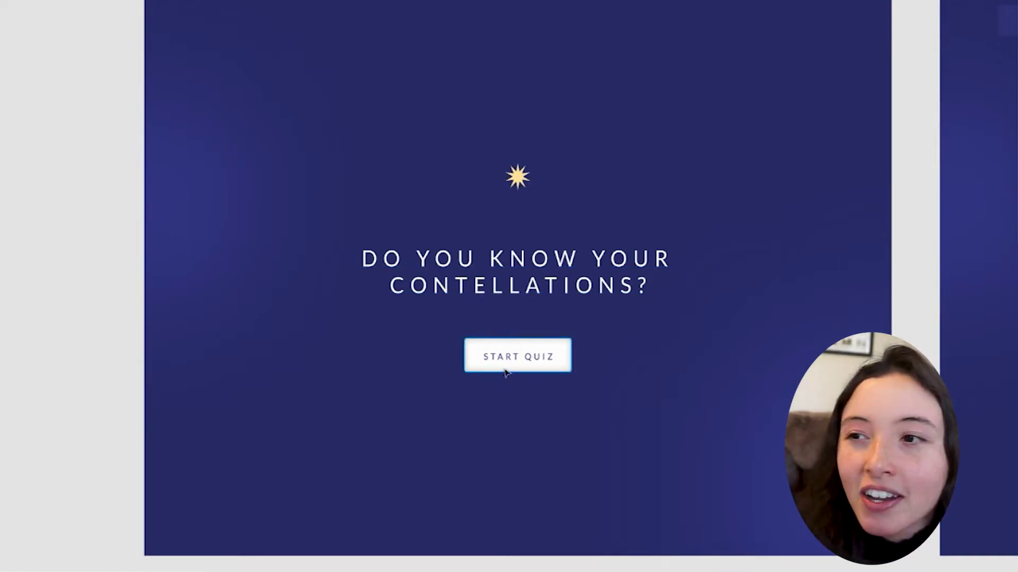
pyautogui.moveTo(938, 268); pyautogui.dragTo(160, 271)
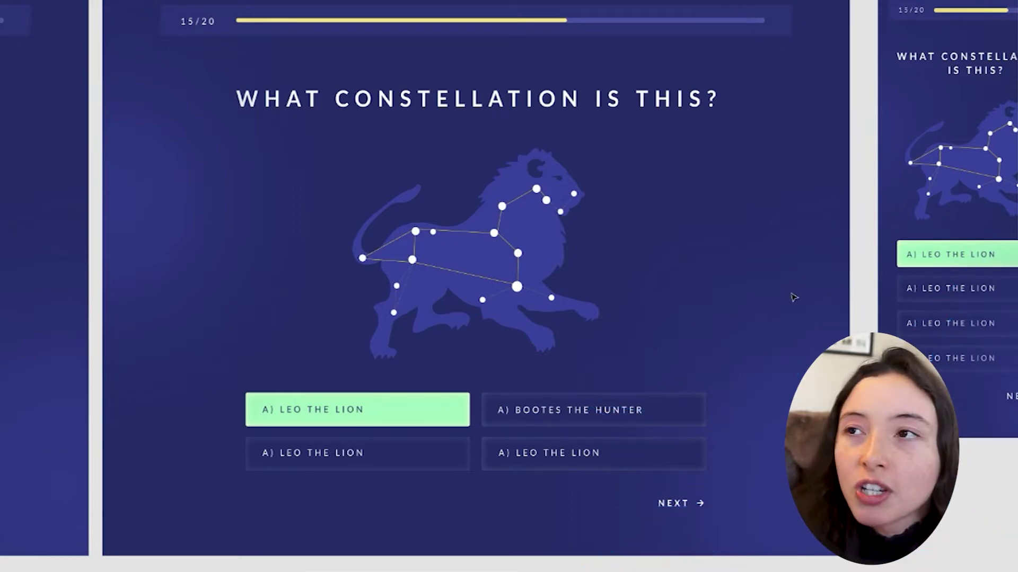
# - Pan right to the iPhone artboard and zoom out with Shift+1 to see all artboards
pyautogui.hscroll(7, 792, 295)
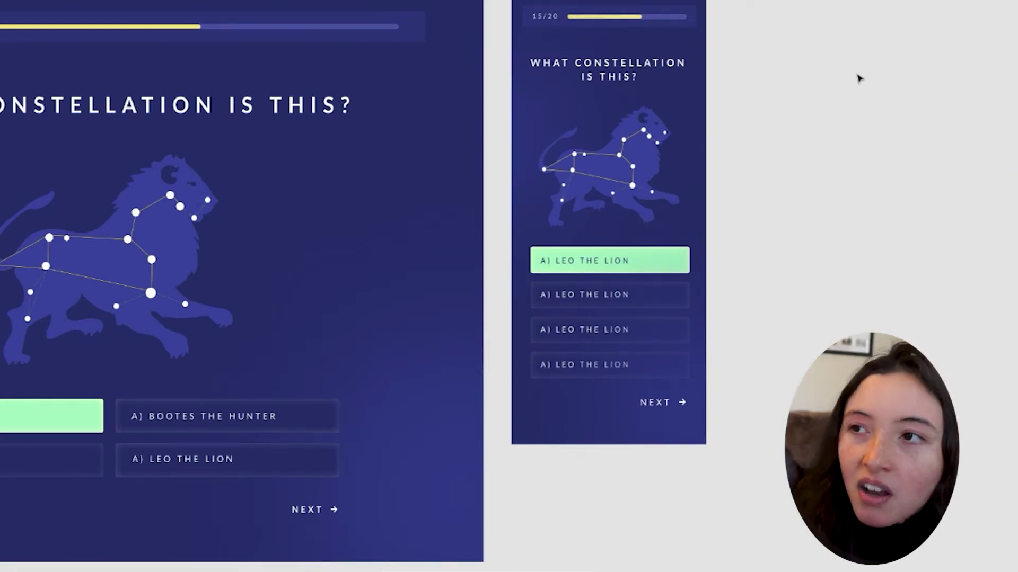
pyautogui.hotkey('shift', '1')
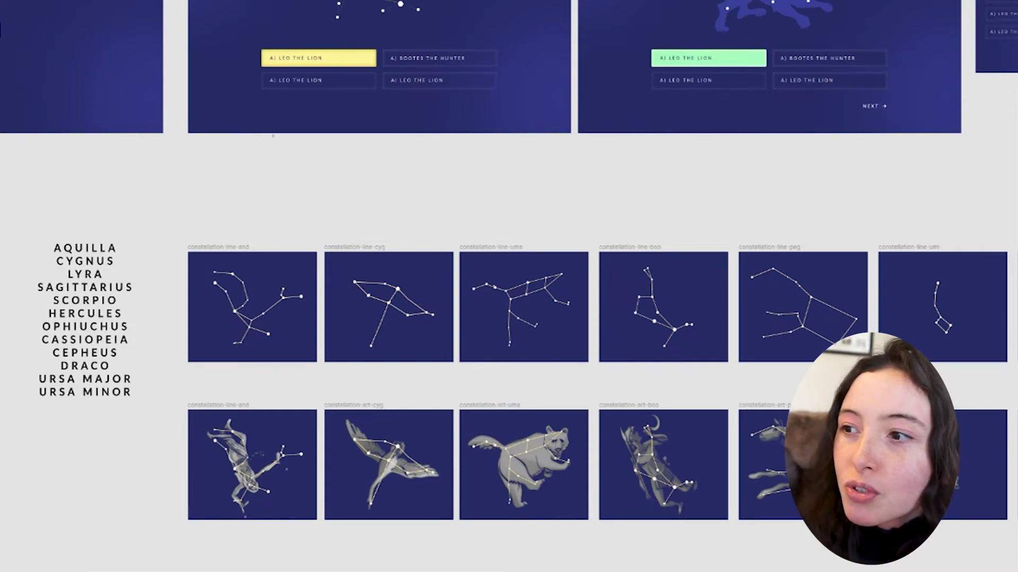
# - Scroll along the constellation thumbnail rows, then back to the start frame and name list
pyautogui.hscroll(7, 520, 387)
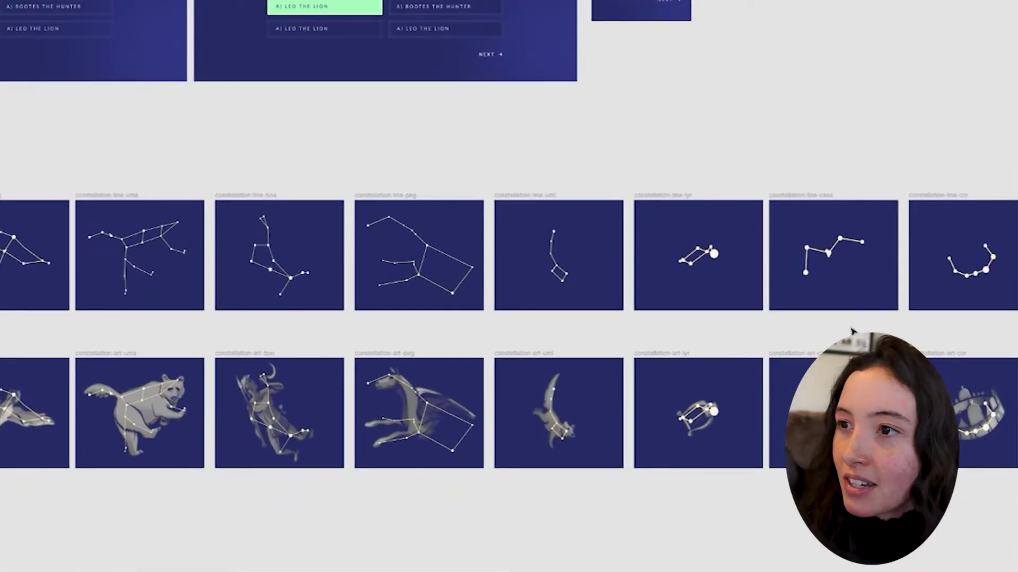
pyautogui.scroll(-5, 847, 319)
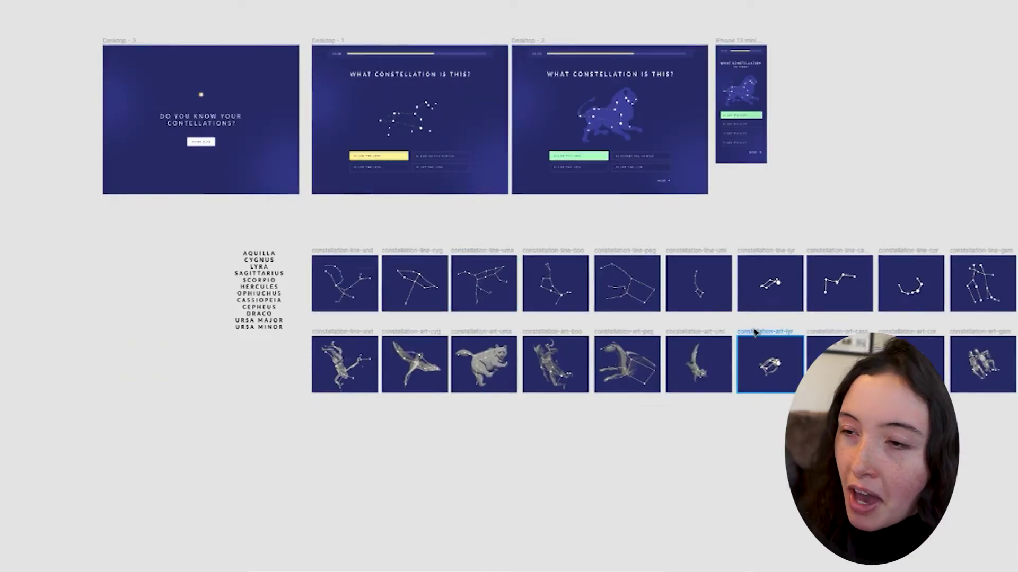
pyautogui.hscroll(5, 695, 377)
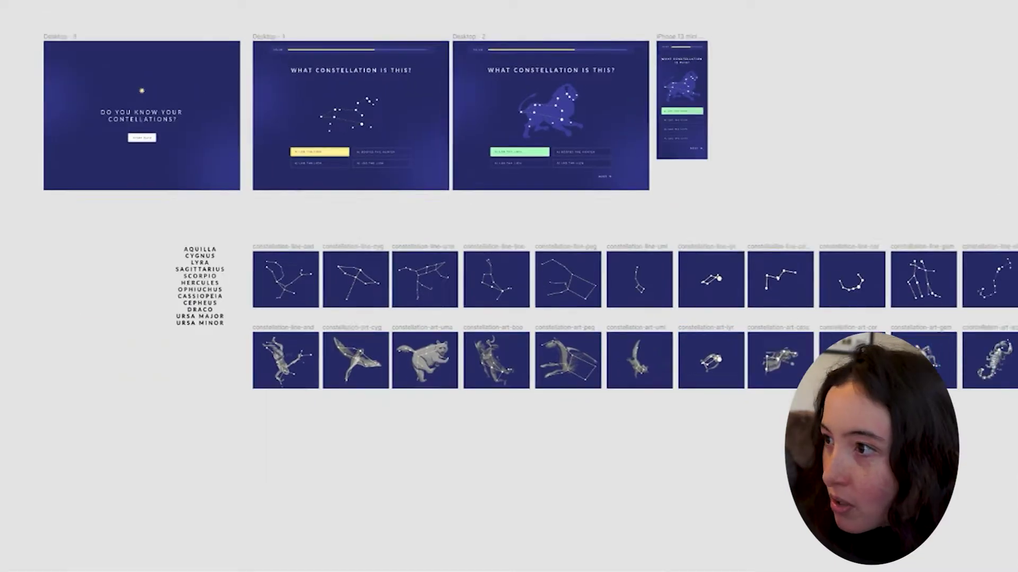
pyautogui.hscroll(2, 695, 378)
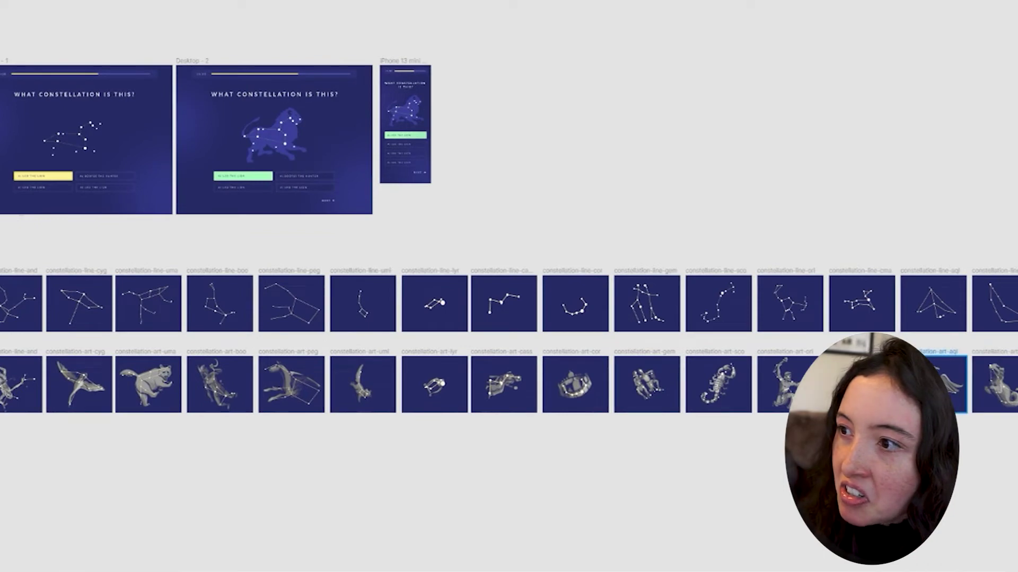
pyautogui.hscroll(-8, 528, 315)
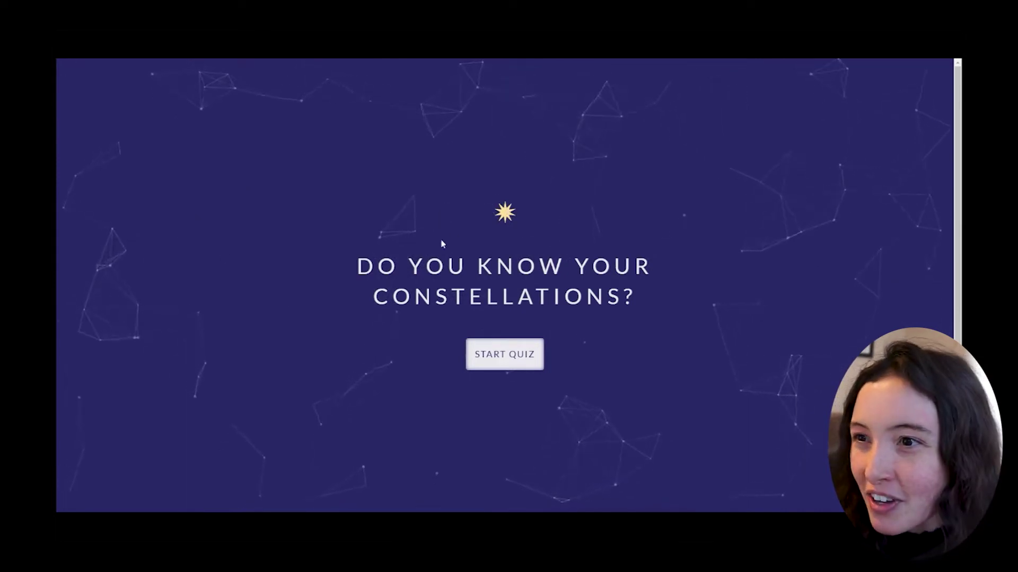
# - Start the published constellation quiz with the START QUIZ button
pyautogui.click(508, 352)
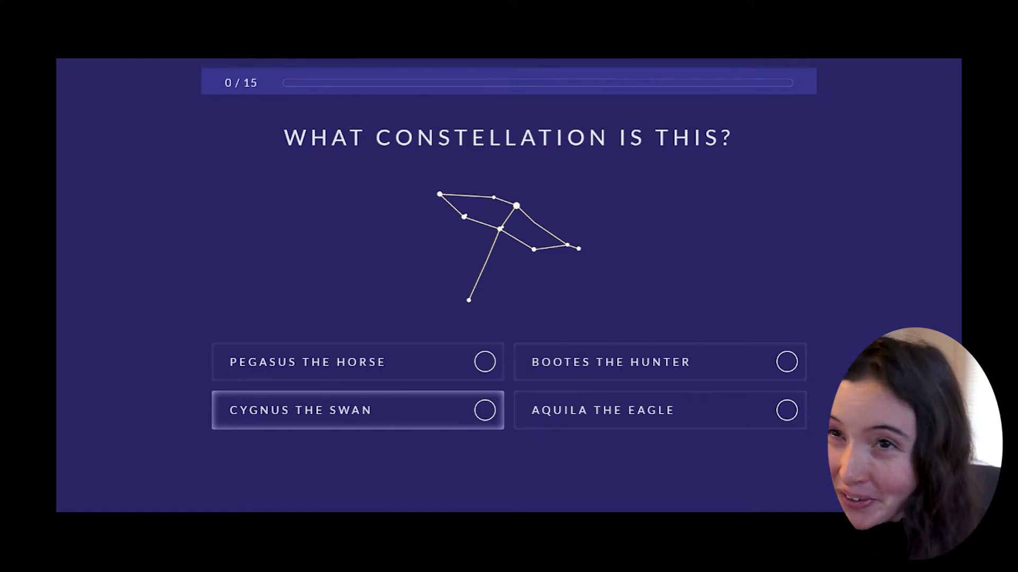
# - Answer Cygnus the Swan, then Bootes the Herdsman, continuing through to the 13 / 15 score
pyautogui.click(332, 421)
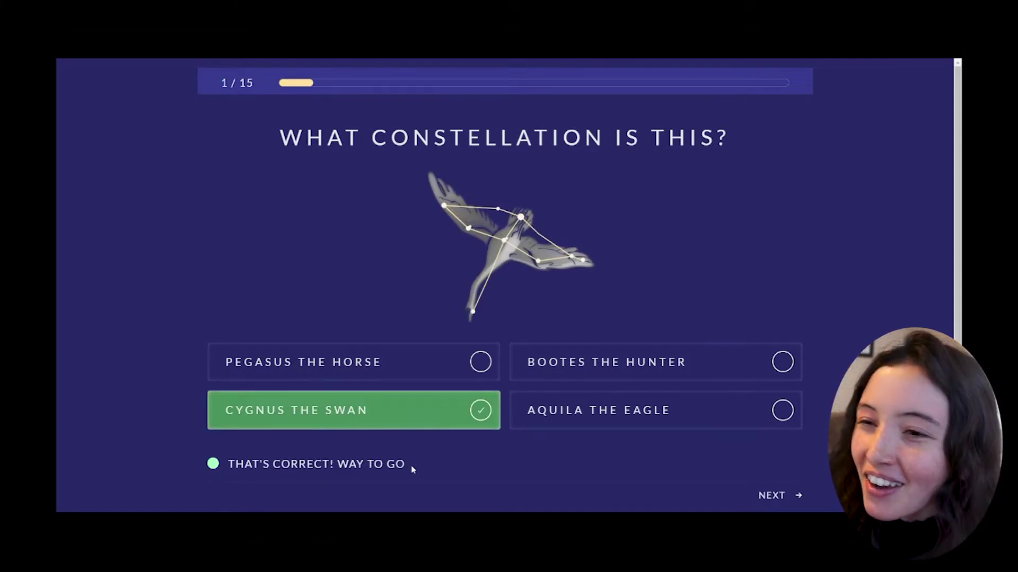
pyautogui.click(761, 495)
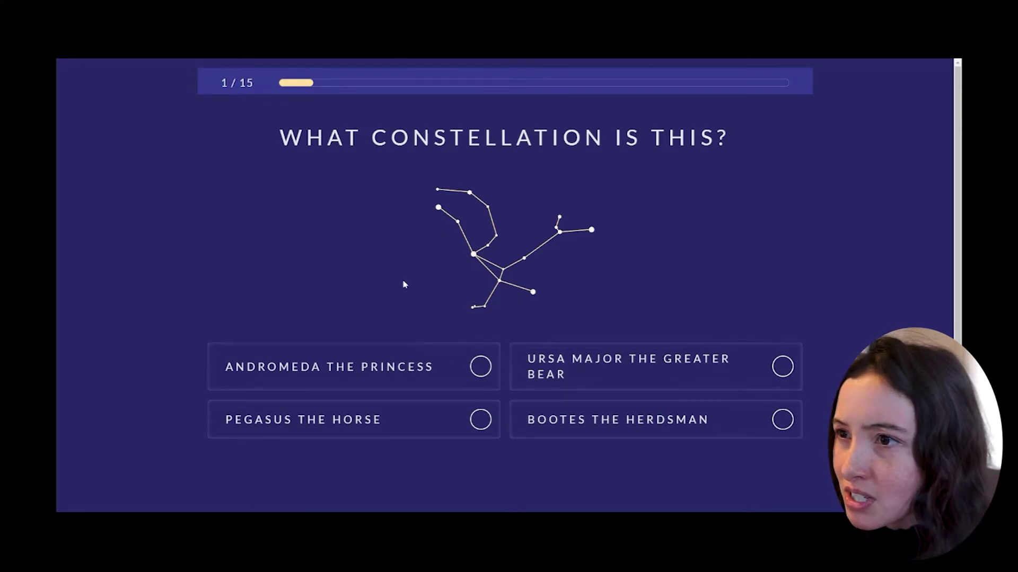
pyautogui.click(610, 422)
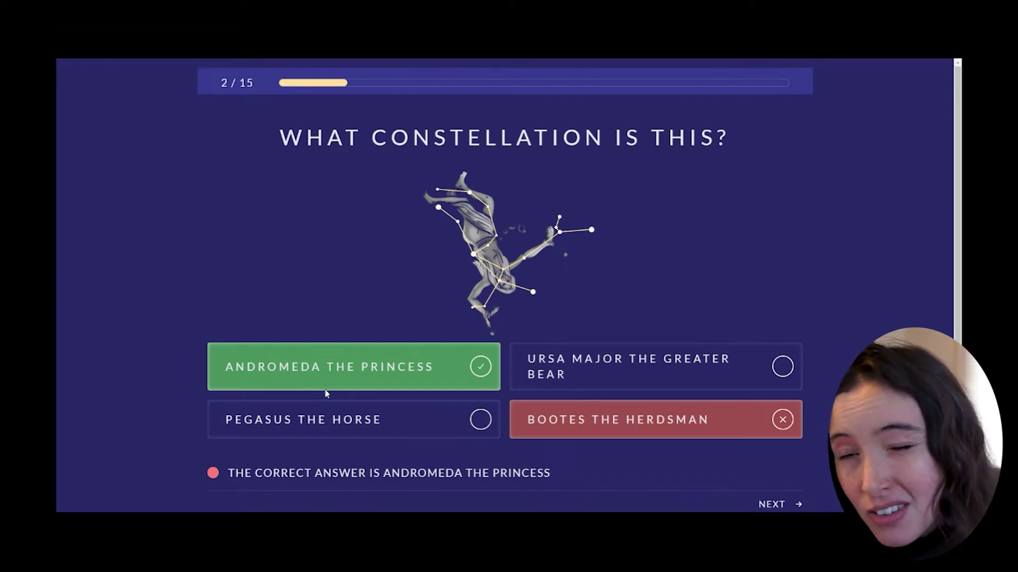
pyautogui.scroll(-1, 451, 339)
pyautogui.scroll(1, 445, 297)
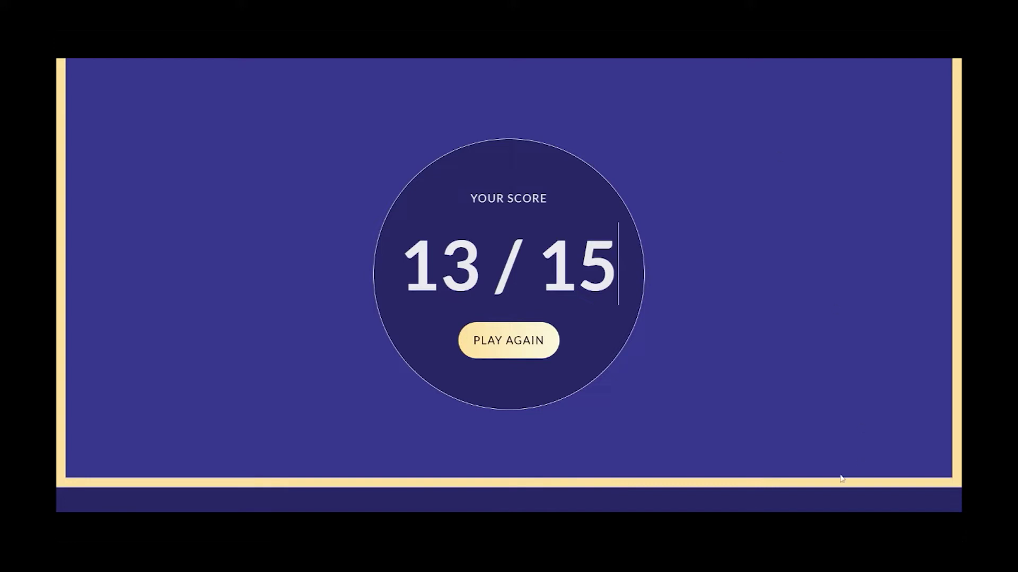
# - Select the 13 / 15 score text, deselect it, and replay the quiz from the start page
pyautogui.hotkey('ctrl', 'a')
pyautogui.click(480, 330)
pyautogui.moveTo(318, 225); pyautogui.dragTo(627, 341)
pyautogui.click(609, 347)
pyautogui.click(515, 353)
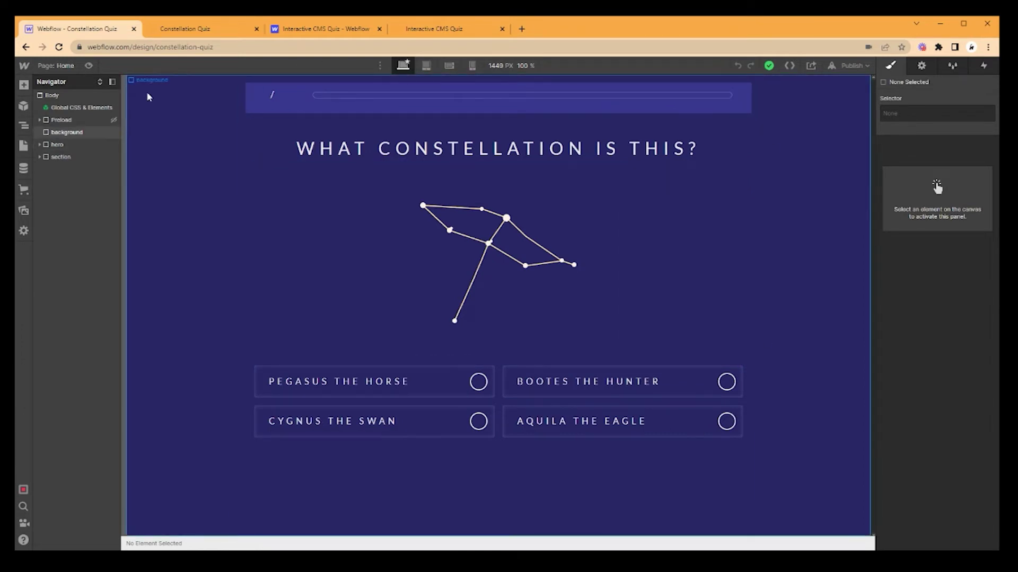
# - Select question_item and view its collection settings: Questions collection, sorted by Sorting Order descending
pyautogui.click(56, 144)
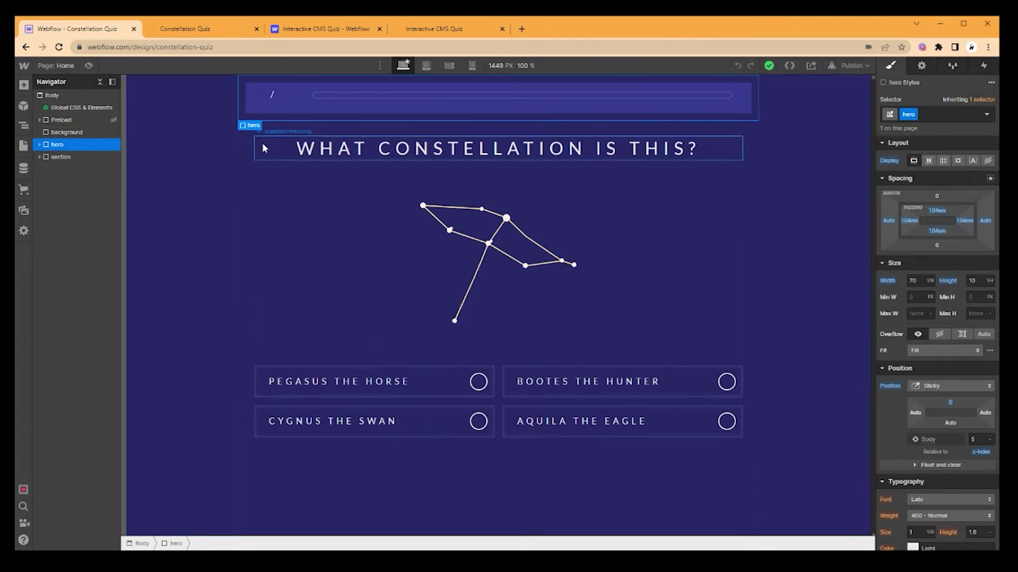
pyautogui.click(272, 128)
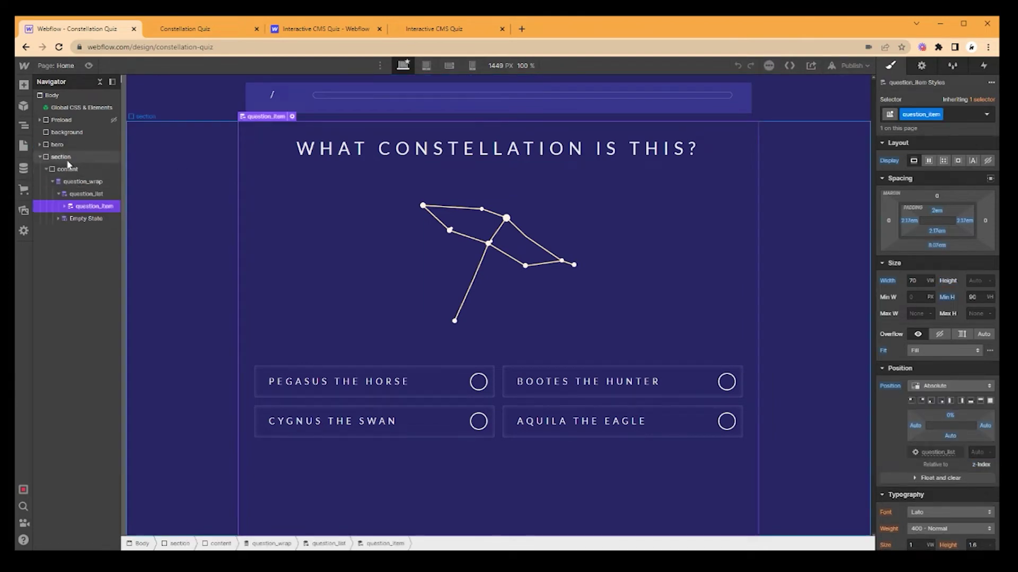
pyautogui.click(63, 157)
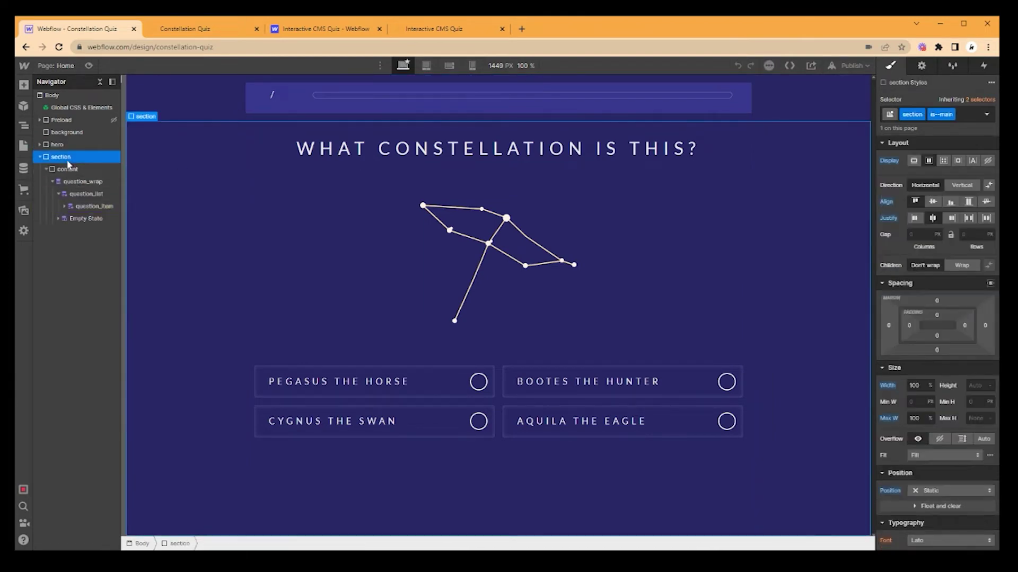
pyautogui.click(91, 207)
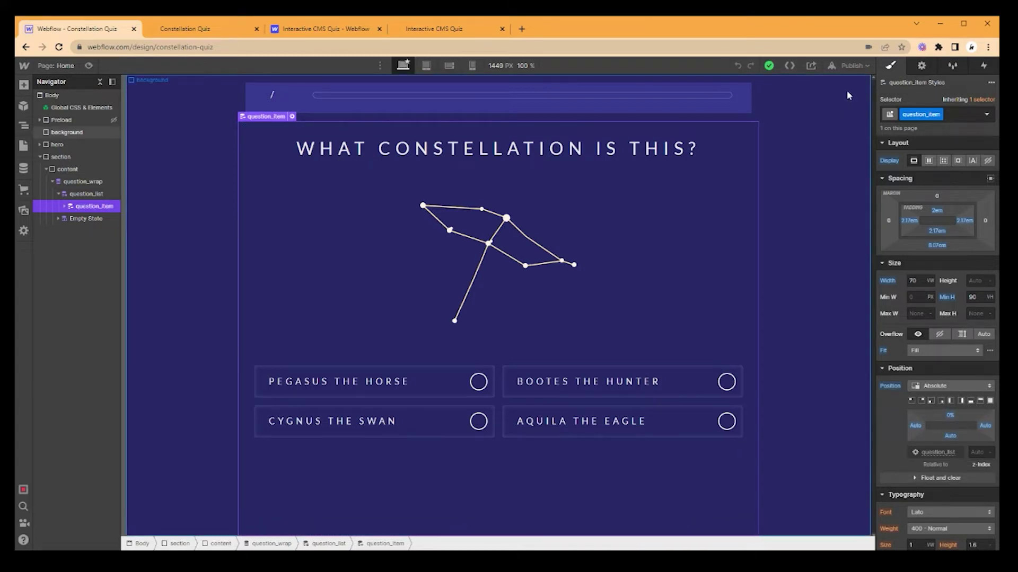
pyautogui.click(931, 73)
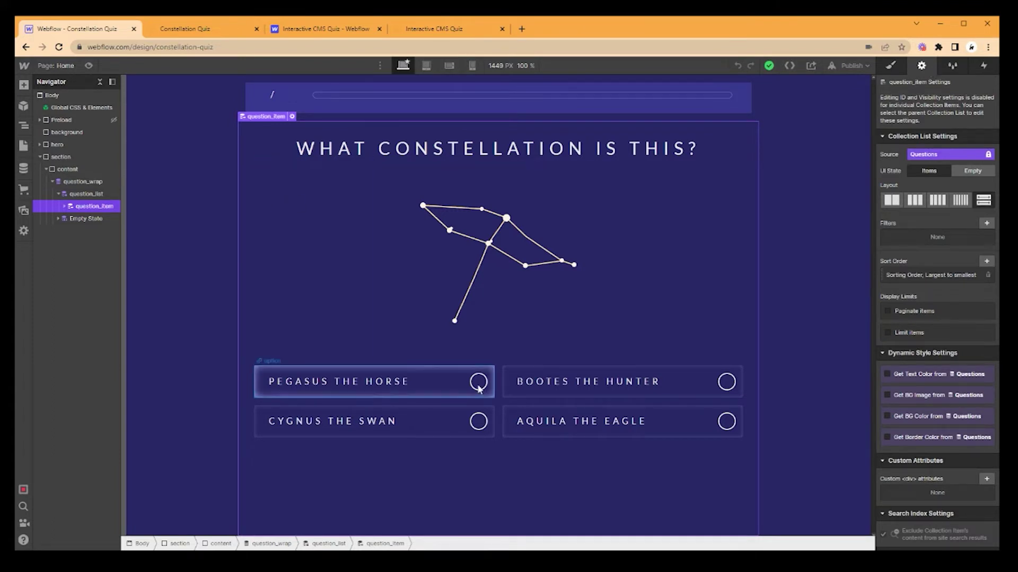
# - Expand question_item and answer-wrapper to select next-question and reveal the correct-answer feedback
pyautogui.click(984, 66)
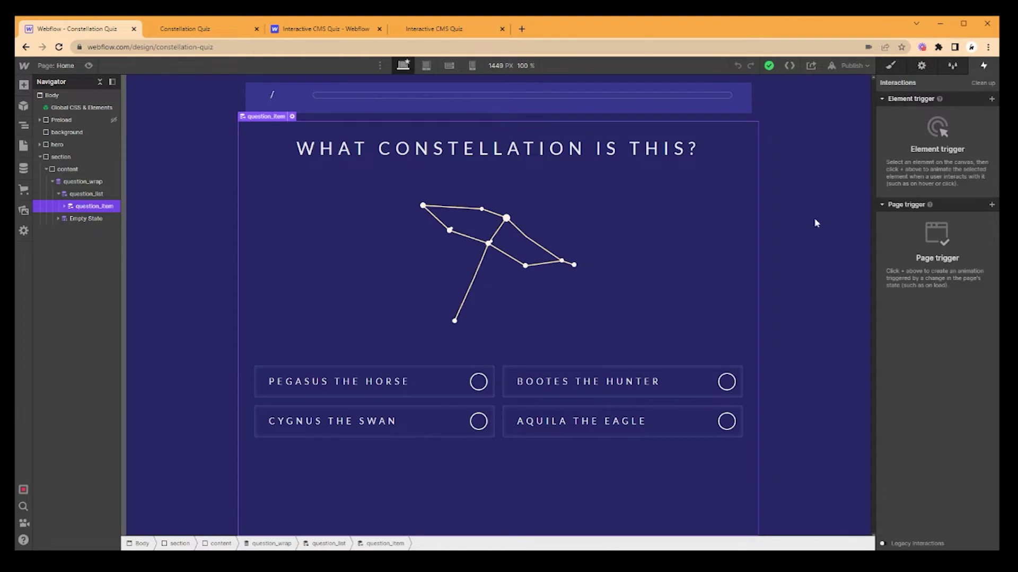
pyautogui.click(64, 206)
pyautogui.click(75, 257)
pyautogui.click(72, 257)
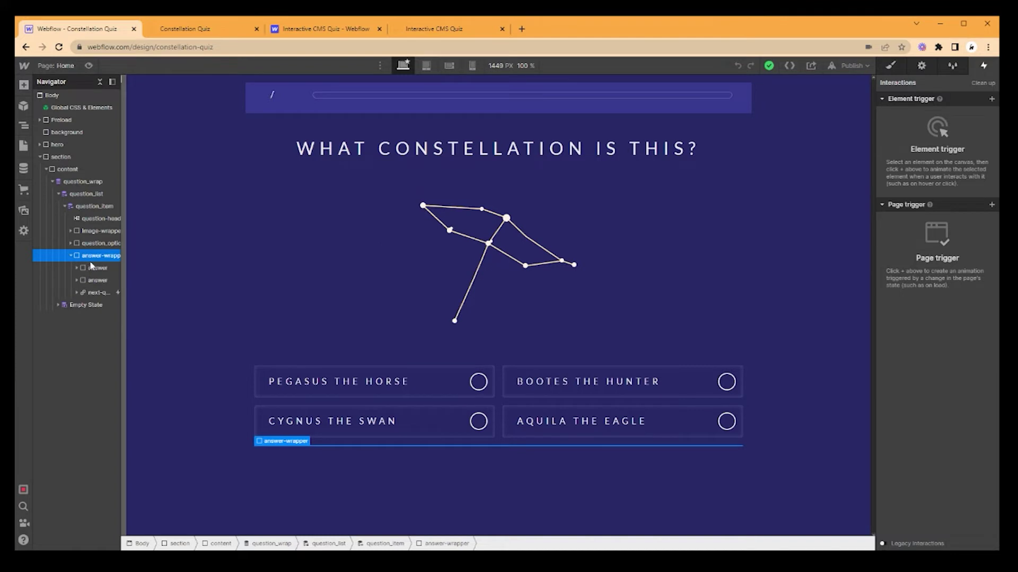
pyautogui.click(98, 297)
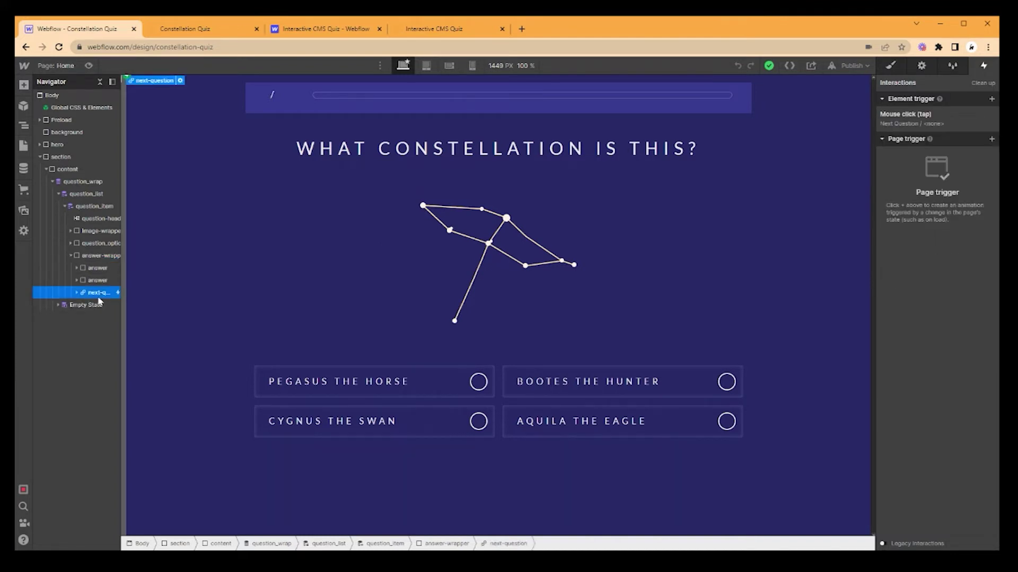
pyautogui.click(891, 65)
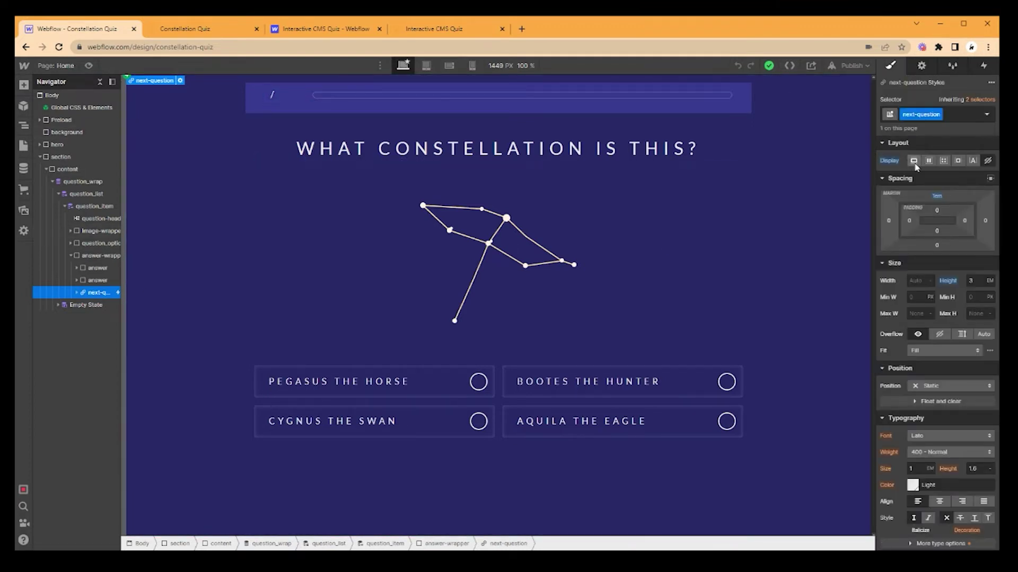
pyautogui.click(98, 283)
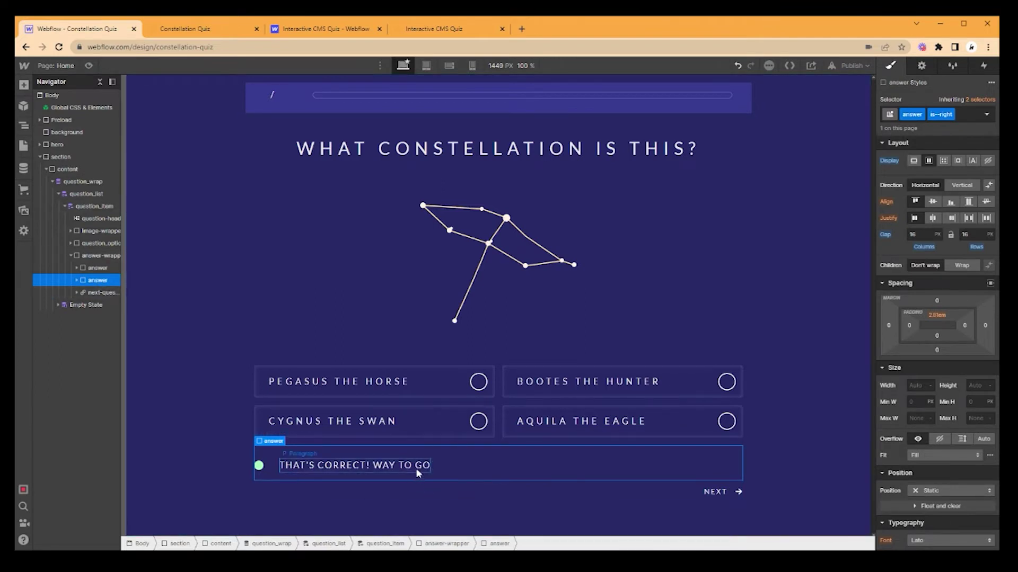
# - Review the next-question link's Mouse click trigger and Next Question animation, then close it
pyautogui.click(412, 485)
pyautogui.click(983, 66)
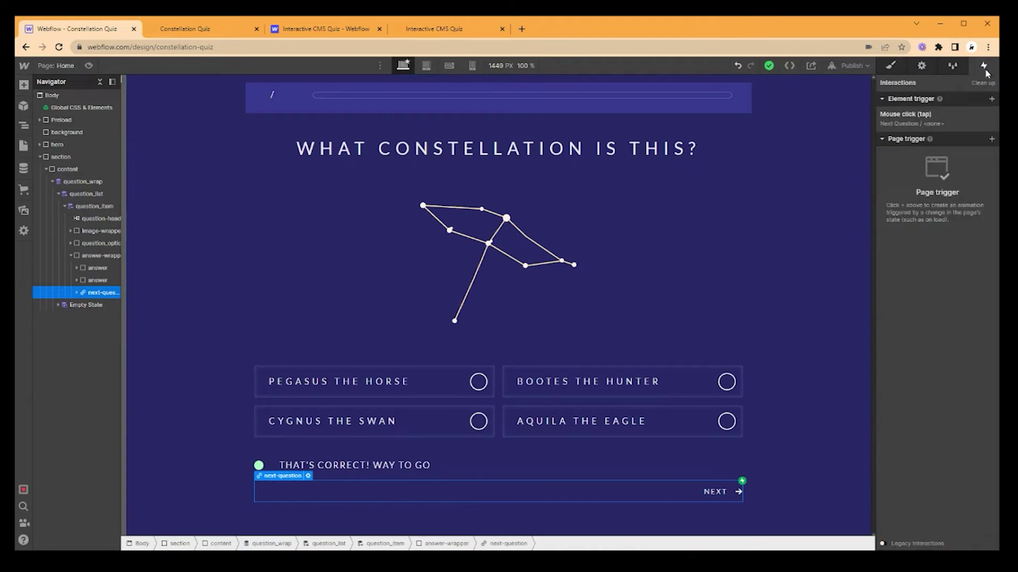
pyautogui.click(935, 125)
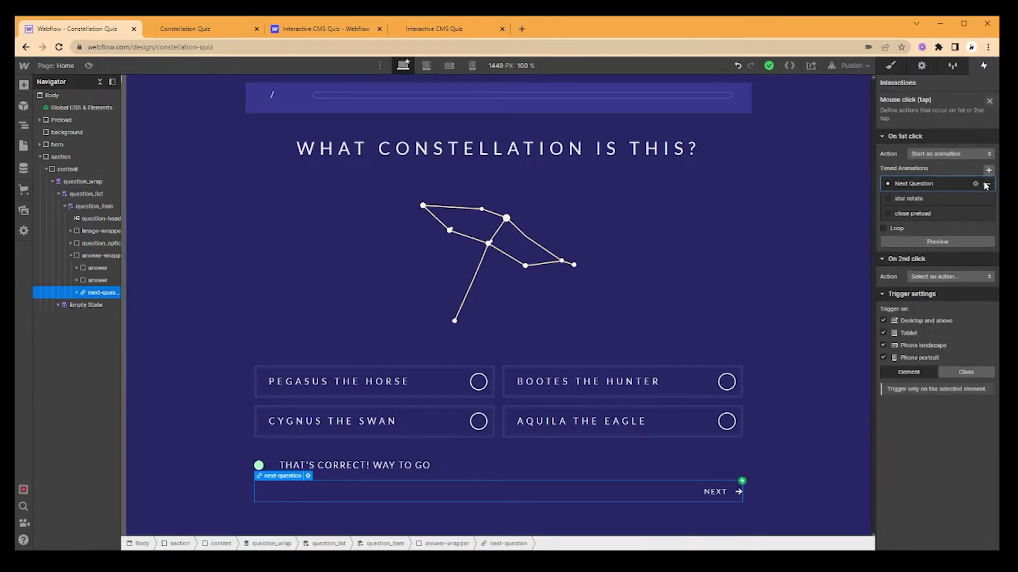
pyautogui.click(979, 185)
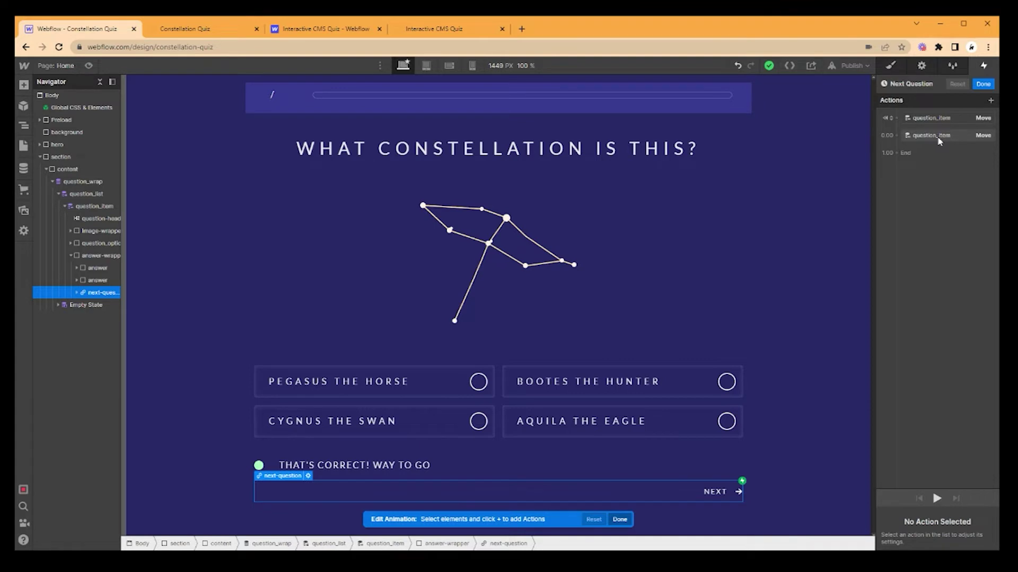
pyautogui.press('Escape')
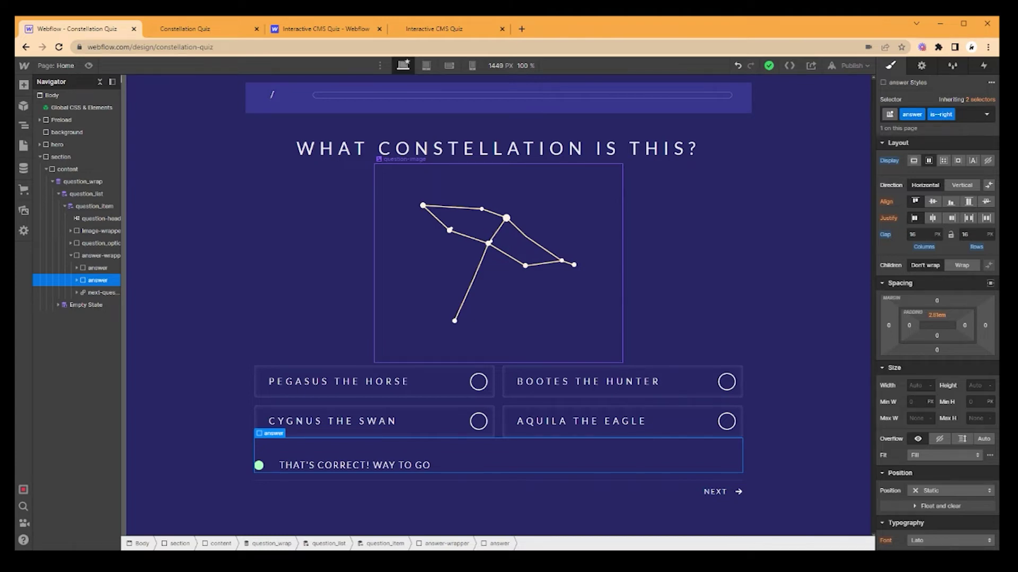
pyautogui.press('Down')
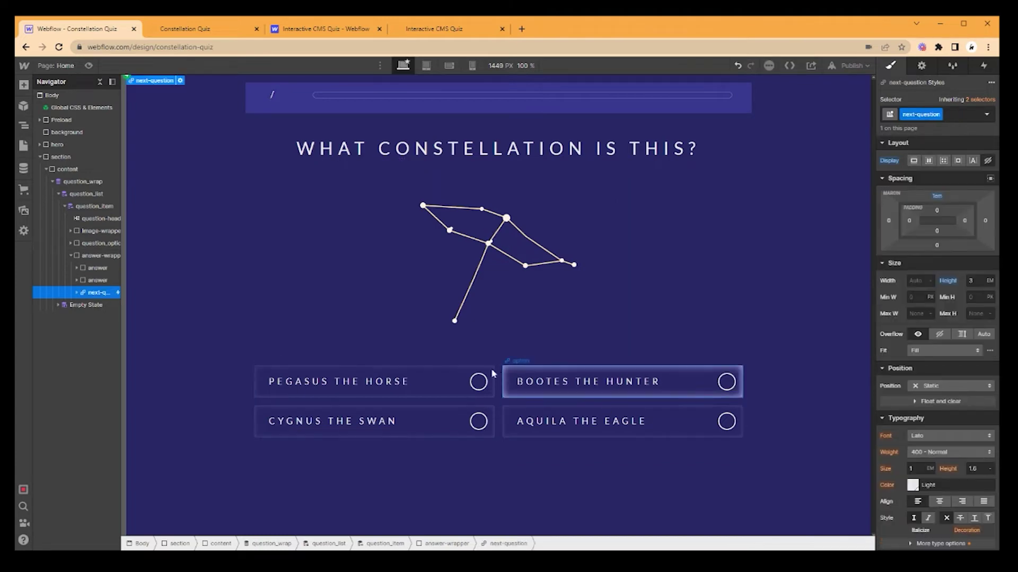
# - Preview Pegasus the Horse with the is--correct and is--incorrect combo classes, then restore it to plain
pyautogui.click(445, 394)
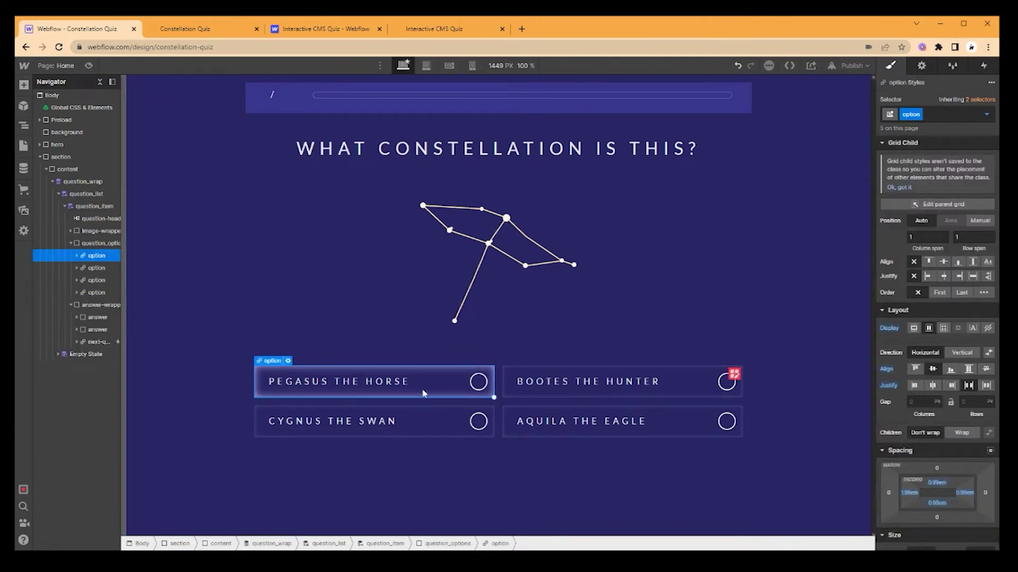
pyautogui.click(949, 116)
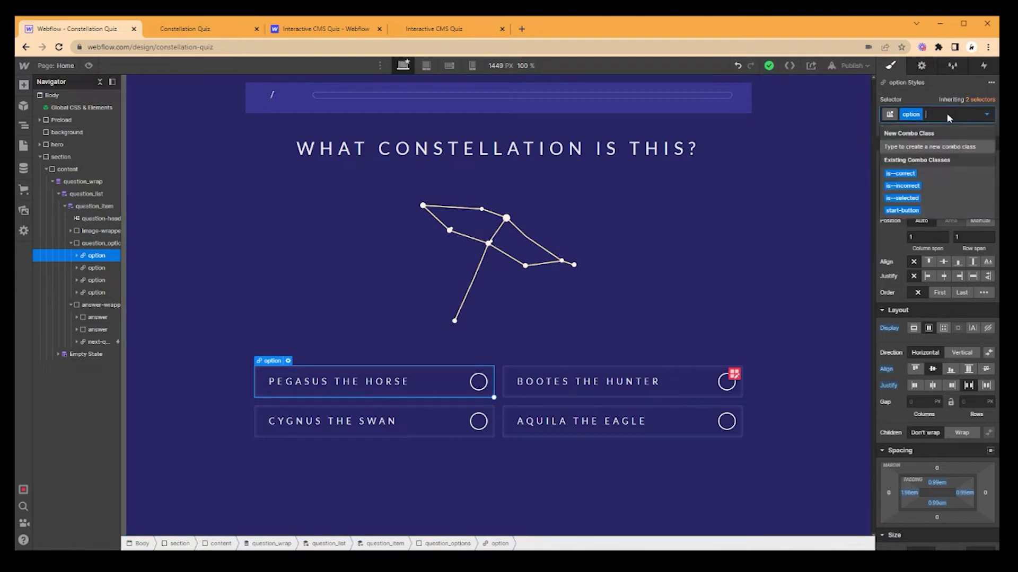
pyautogui.click(922, 174)
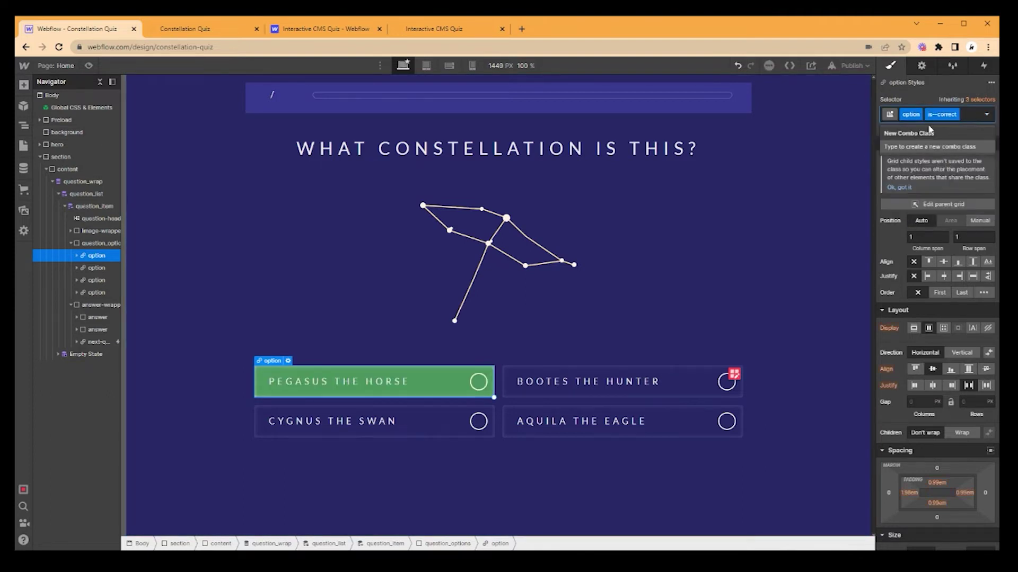
pyautogui.press('BackSpace')
pyautogui.click(902, 188)
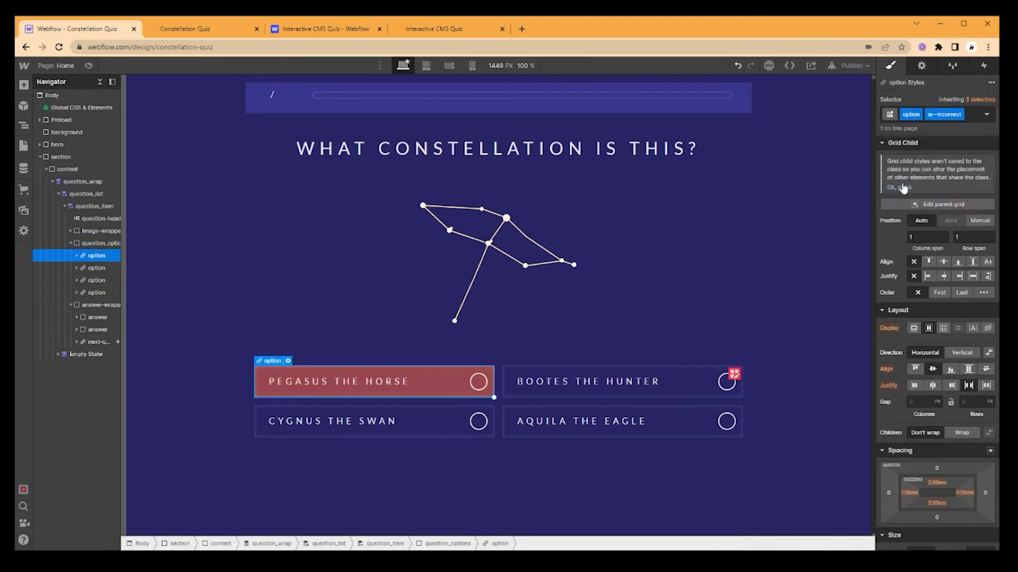
pyautogui.click(971, 117)
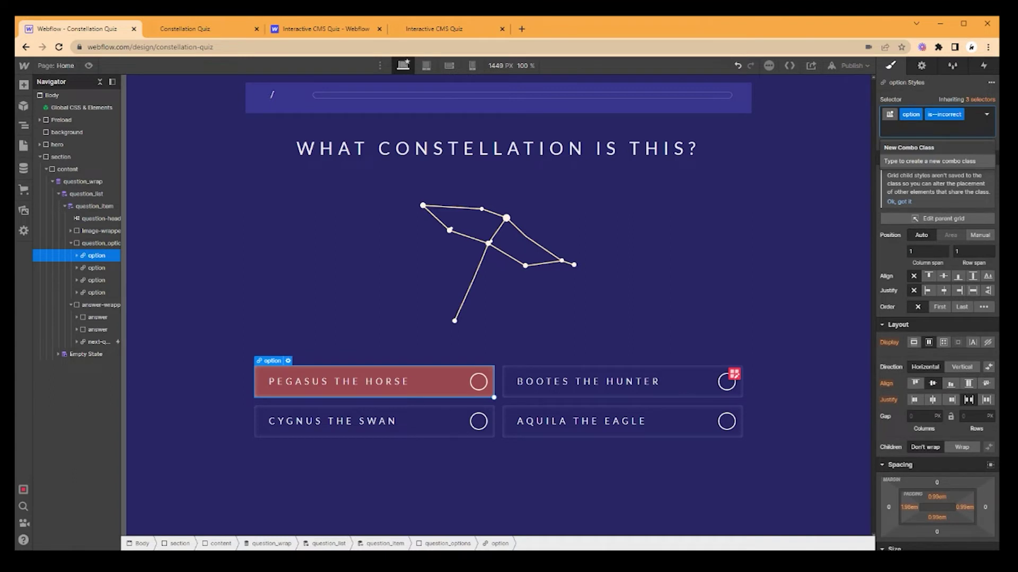
pyautogui.press('BackSpace')
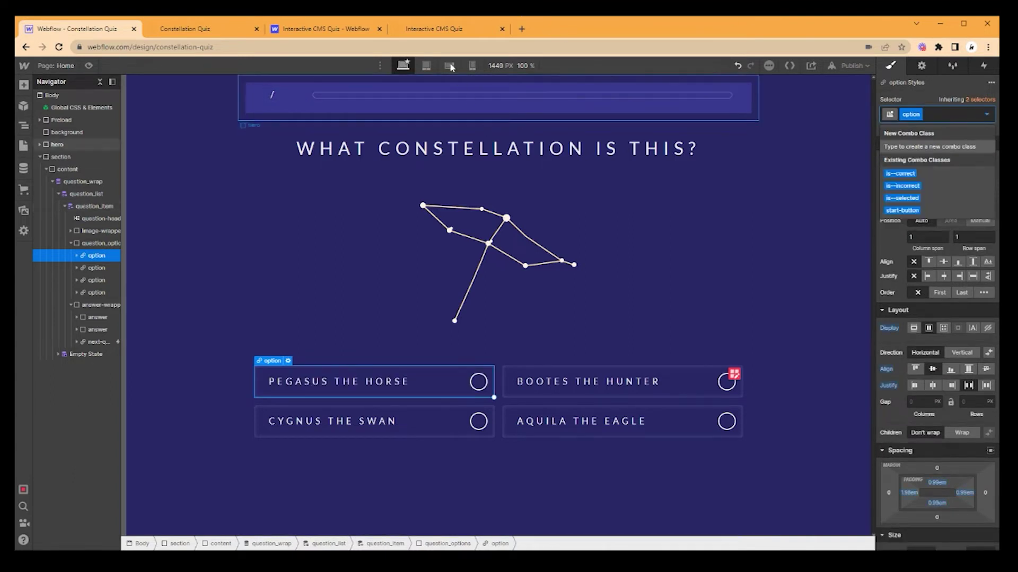
pyautogui.click(483, 183)
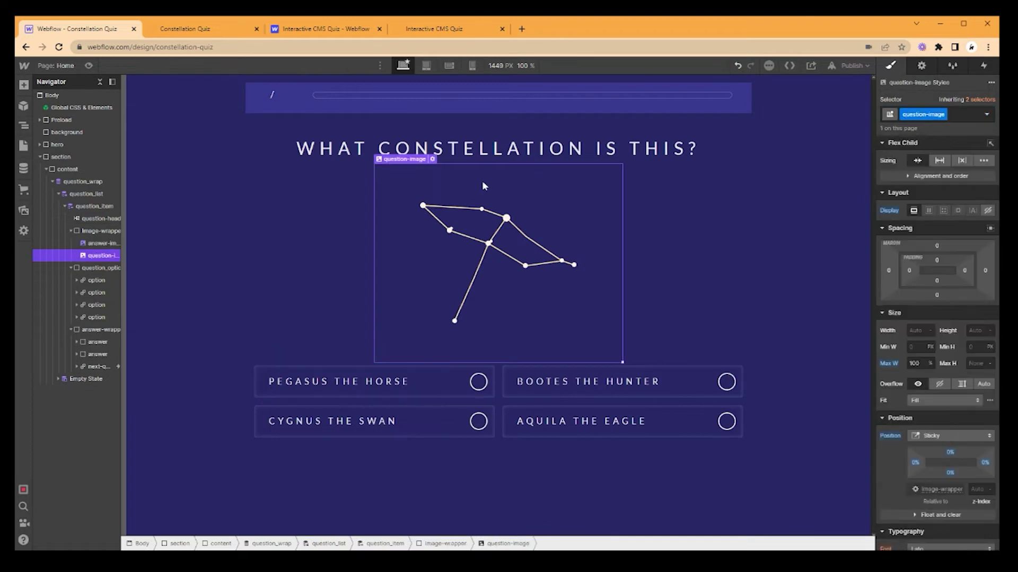
pyautogui.click(25, 168)
# - Open the Cetus item in the Questions collection and scroll down to its image fields
pyautogui.click(85, 110)
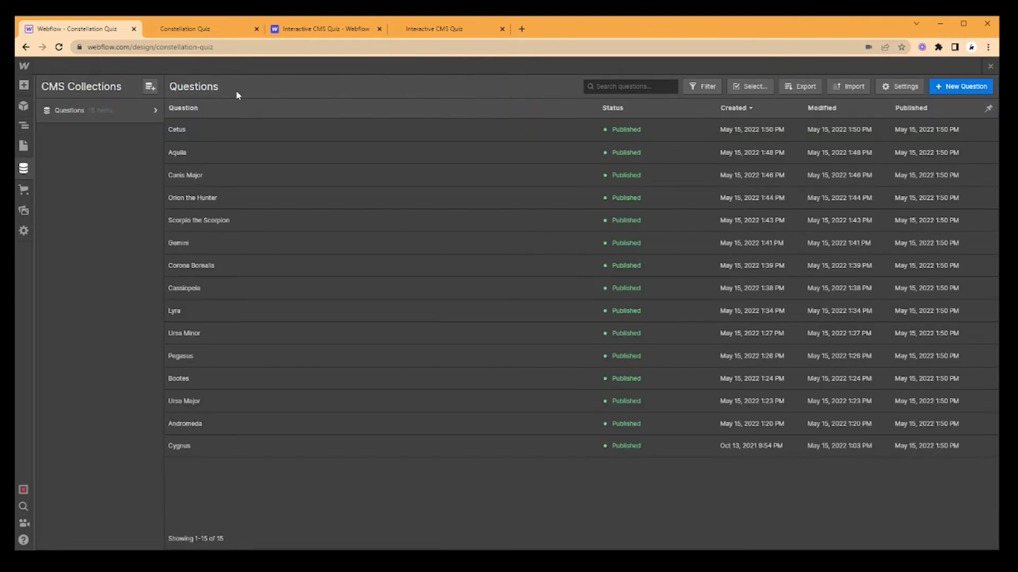
pyautogui.click(281, 130)
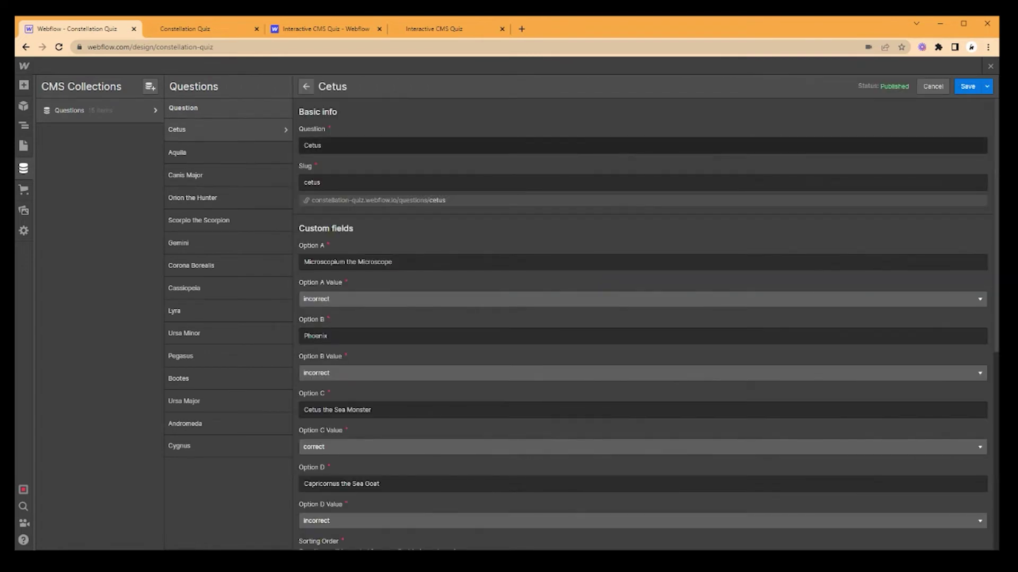
pyautogui.scroll(-1, 427, 221)
pyautogui.scroll(-3, 436, 154)
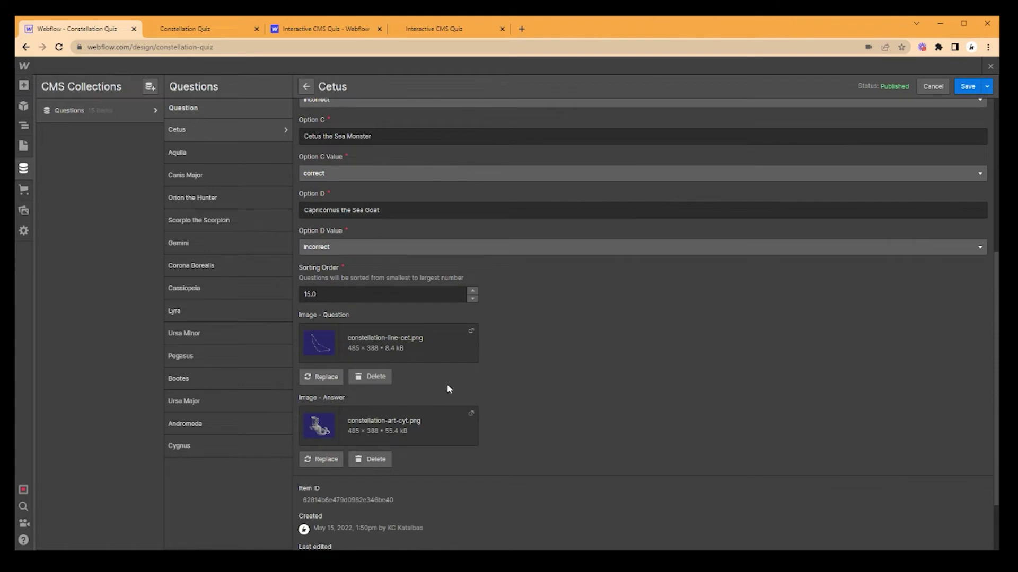
pyautogui.scroll(-1, 405, 327)
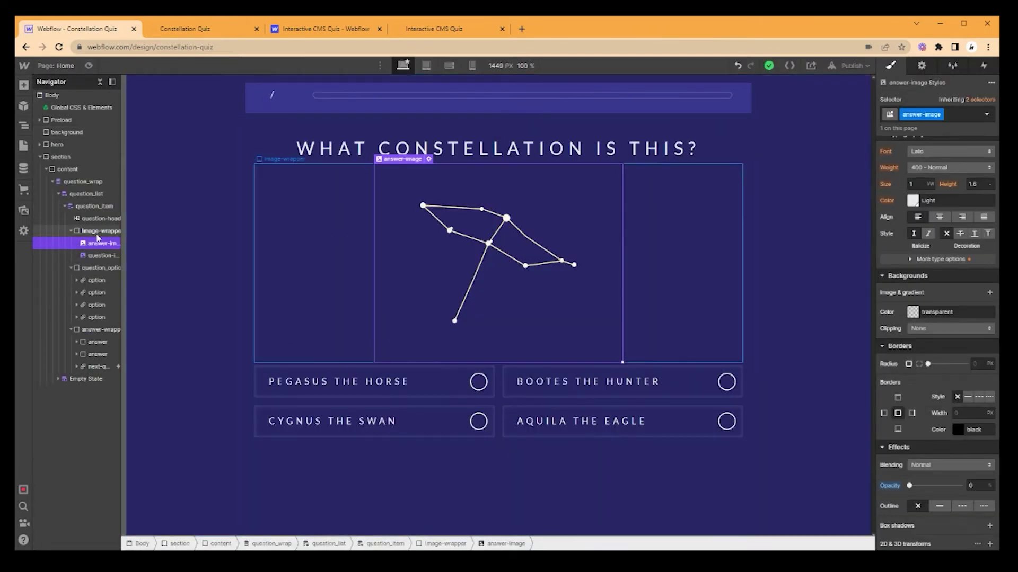
# - Inspect the answer-image and question-image styles, confirming answer-image has opacity 0
pyautogui.click(265, 212)
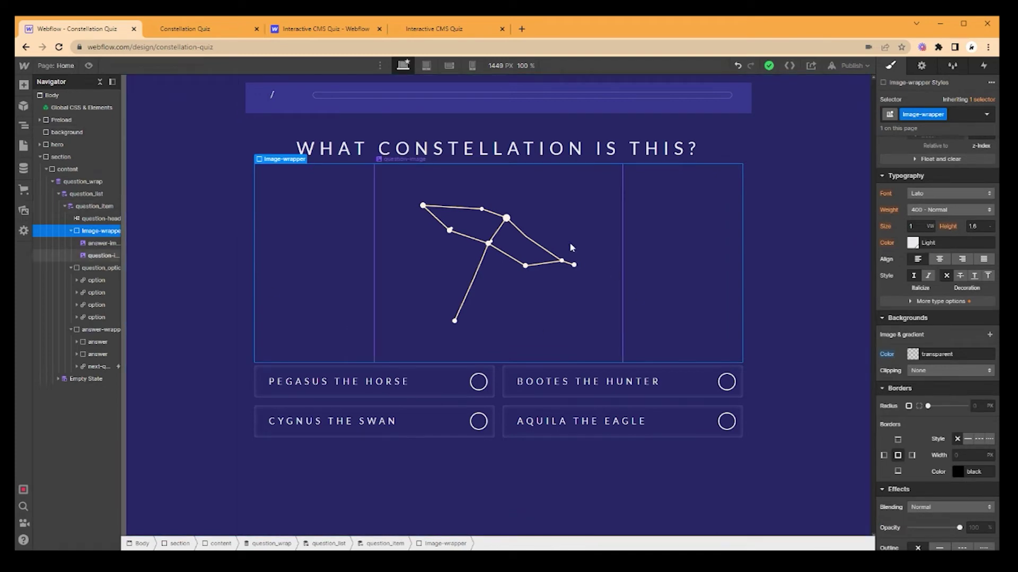
pyautogui.click(106, 244)
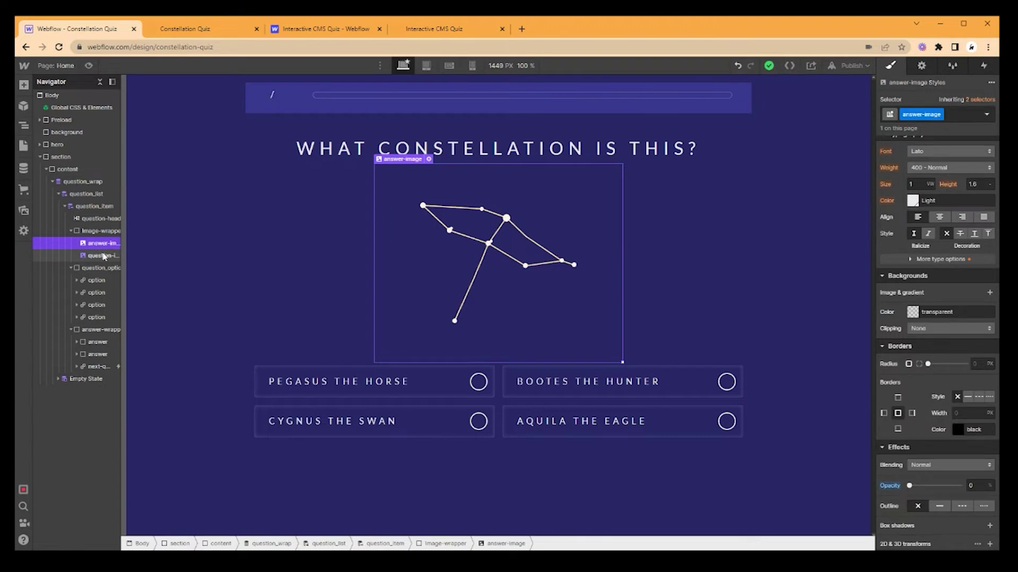
pyautogui.click(105, 256)
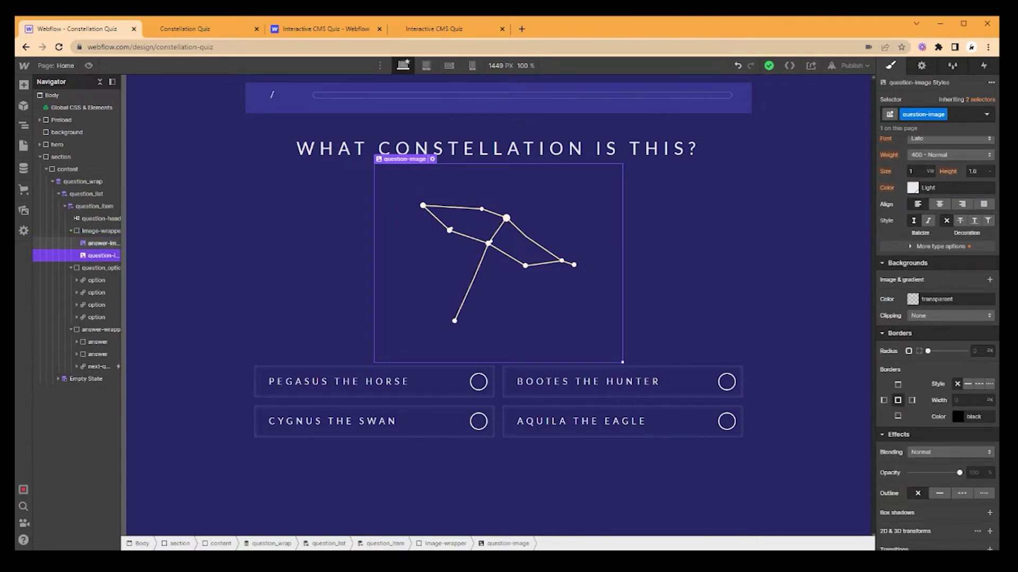
pyautogui.click(103, 243)
pyautogui.scroll(3, 922, 371)
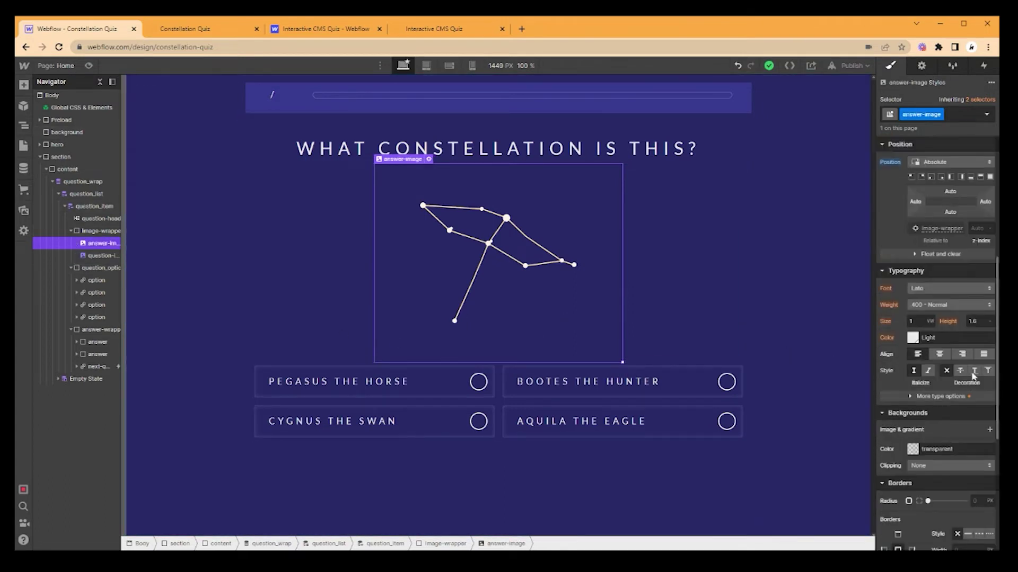
pyautogui.scroll(-3, 949, 379)
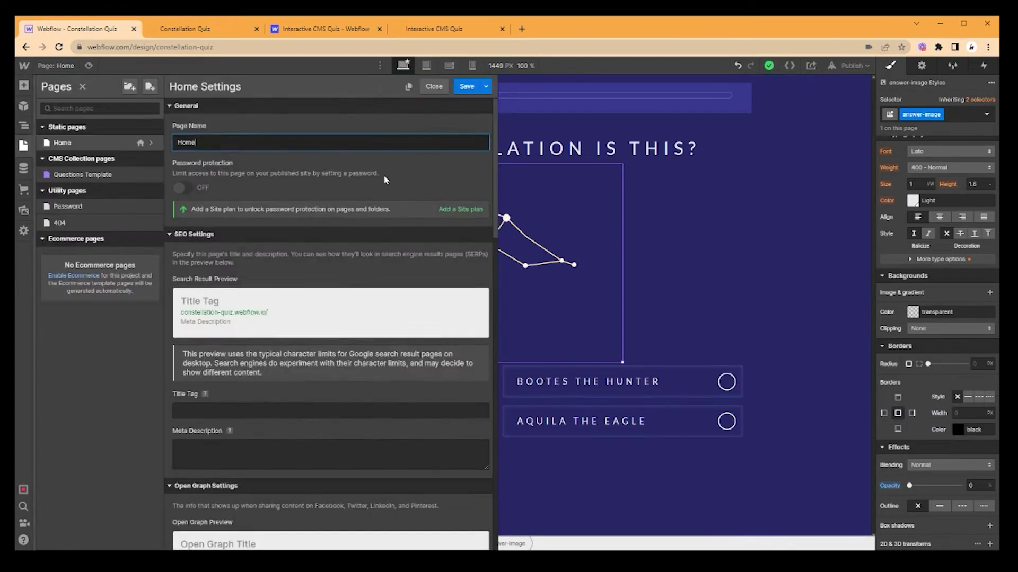
# - Read the particles.js and quiz-scoring script in the Home page's Before </body> code, then save
pyautogui.scroll(-10, 384, 203)
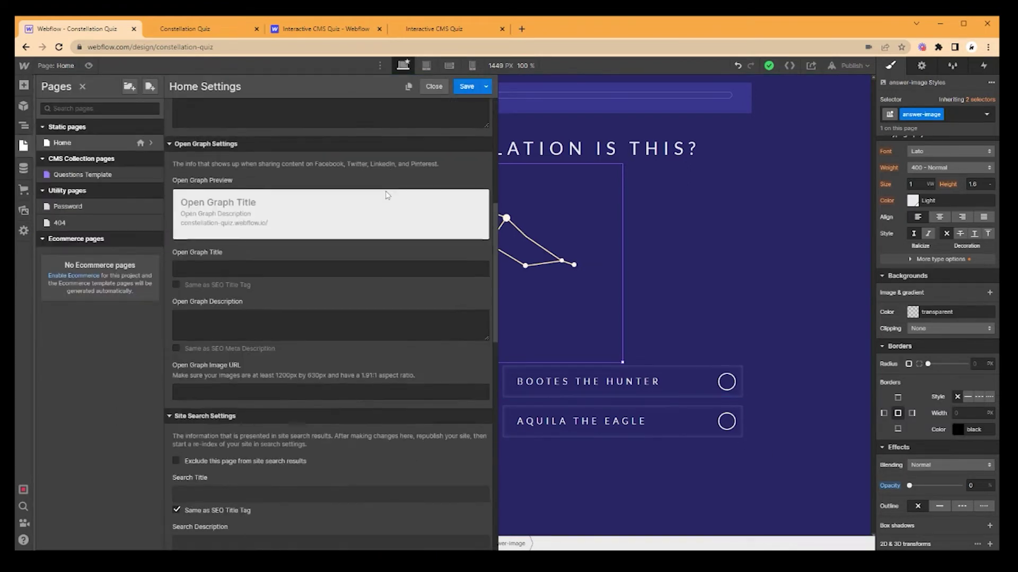
pyautogui.scroll(-10, 290, 302)
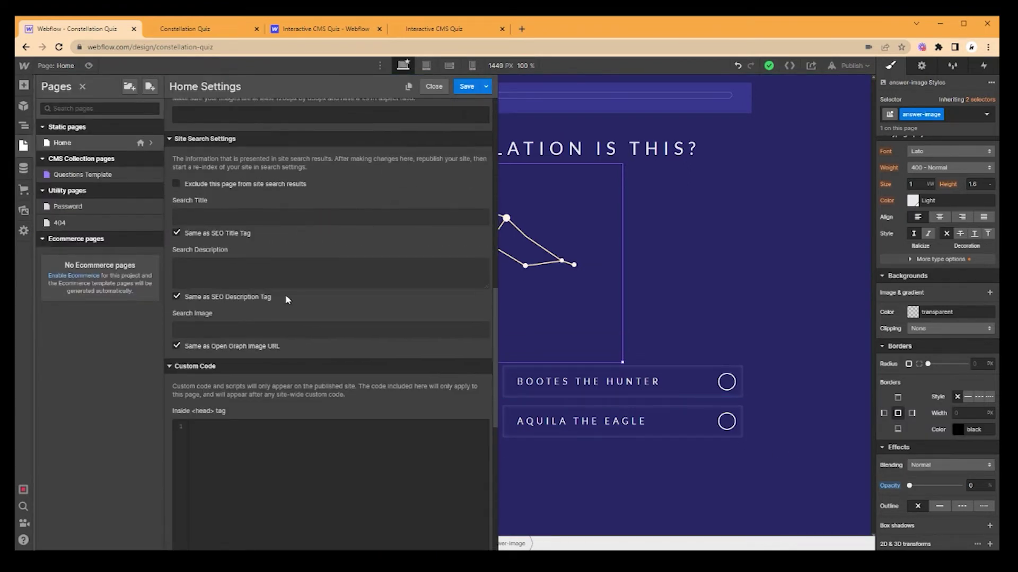
pyautogui.hotkey('ctrl', '+')
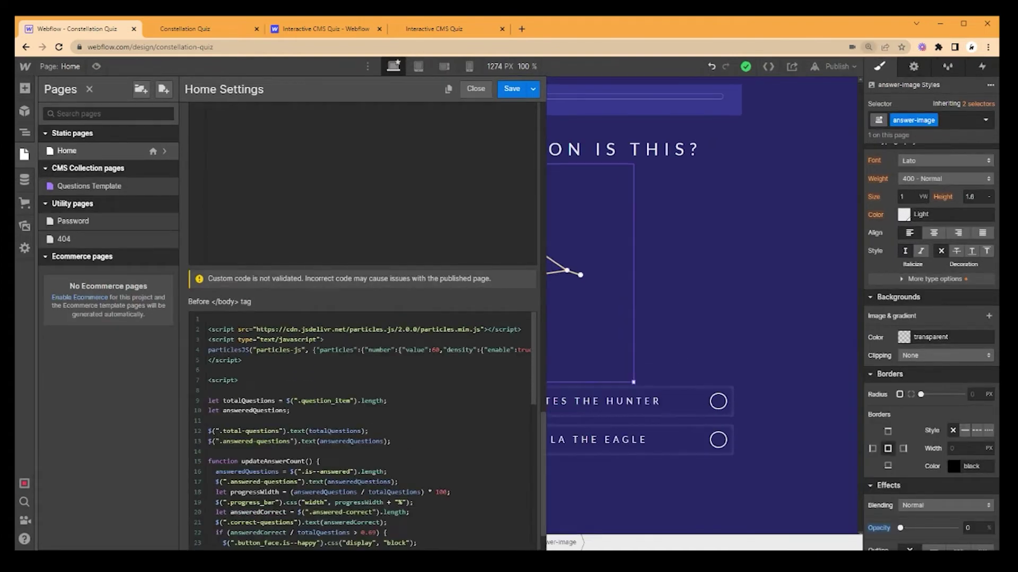
pyautogui.hotkey('ctrl', '+')
pyautogui.hotkey('ctrl', '+')
pyautogui.hotkey('ctrl', '+')
pyautogui.hotkey('ctrl', '+')
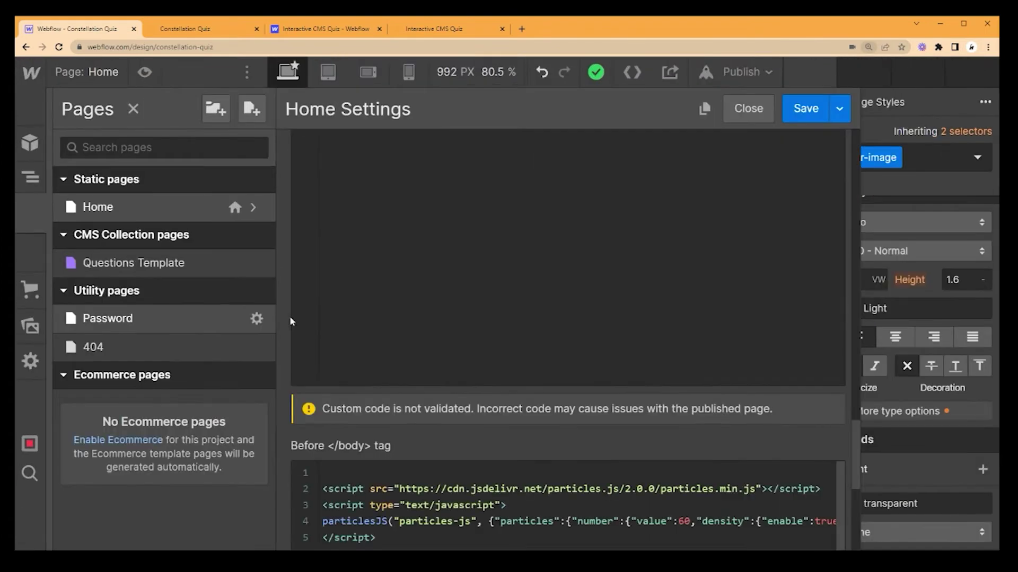
pyautogui.hotkey('ctrl', '-')
pyautogui.hotkey('ctrl', '-')
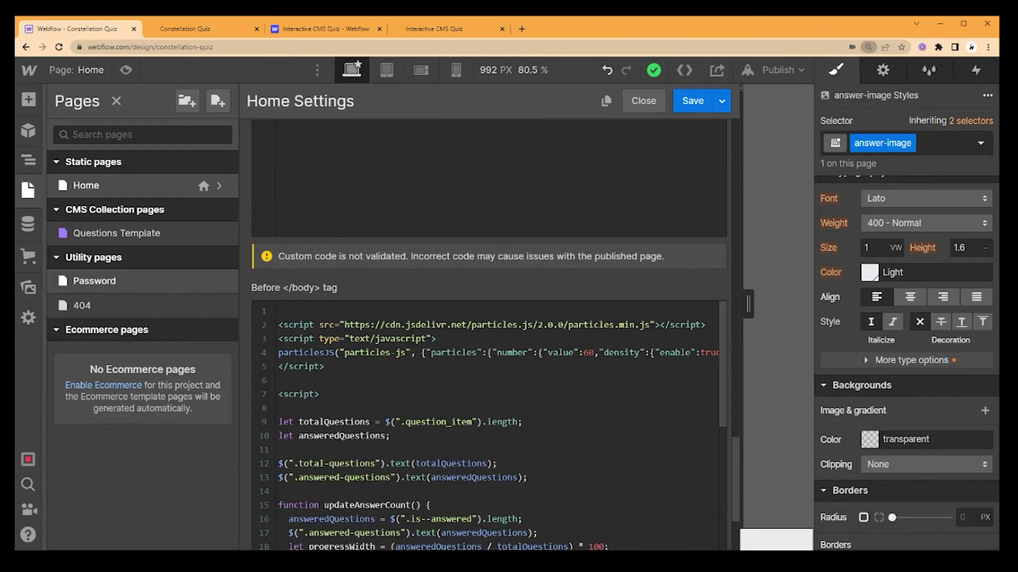
pyautogui.scroll(4, 398, 336)
pyautogui.scroll(-4, 398, 336)
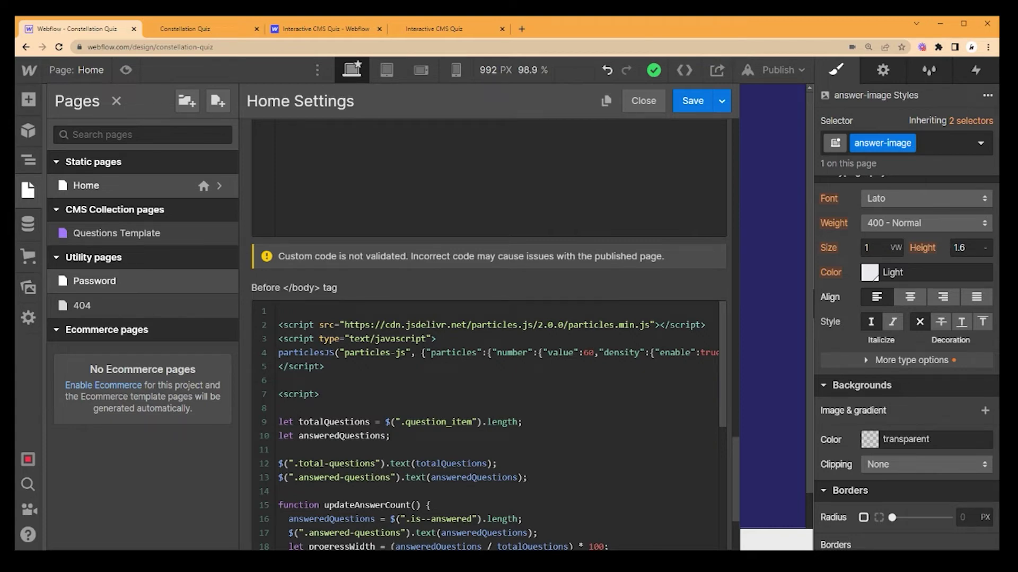
pyautogui.scroll(-8, 488, 424)
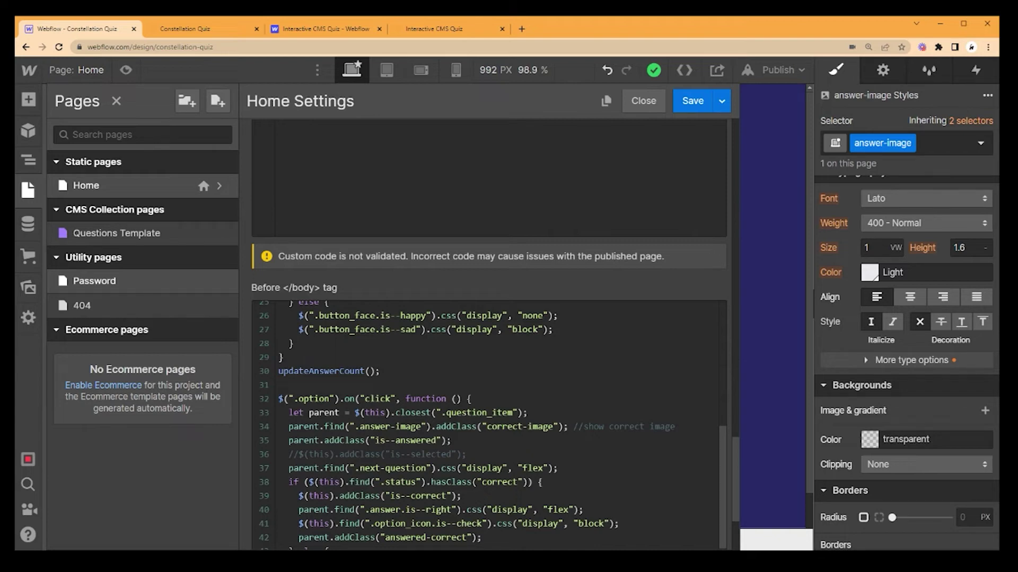
pyautogui.scroll(-3, 488, 424)
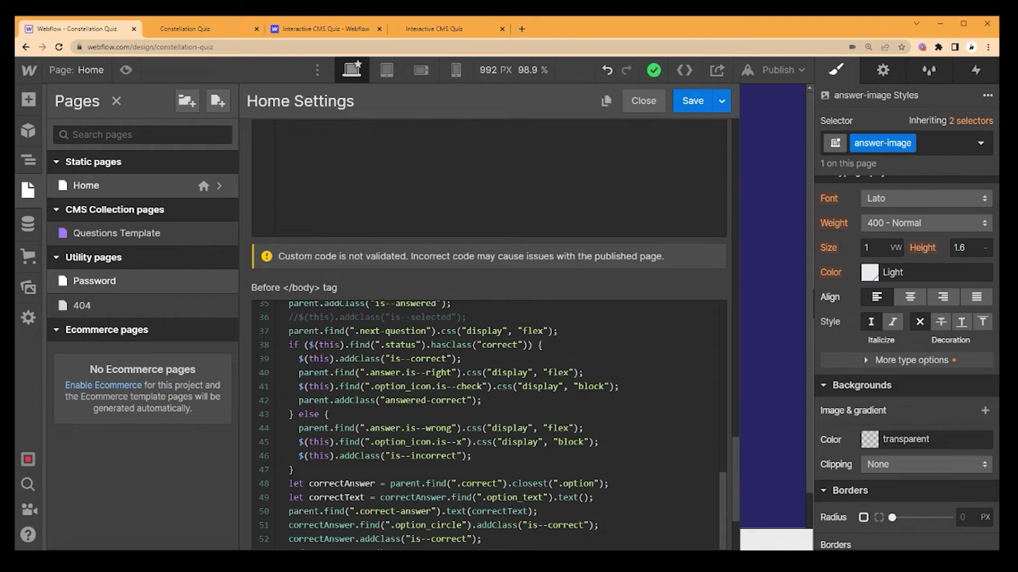
pyautogui.scroll(-5, 489, 424)
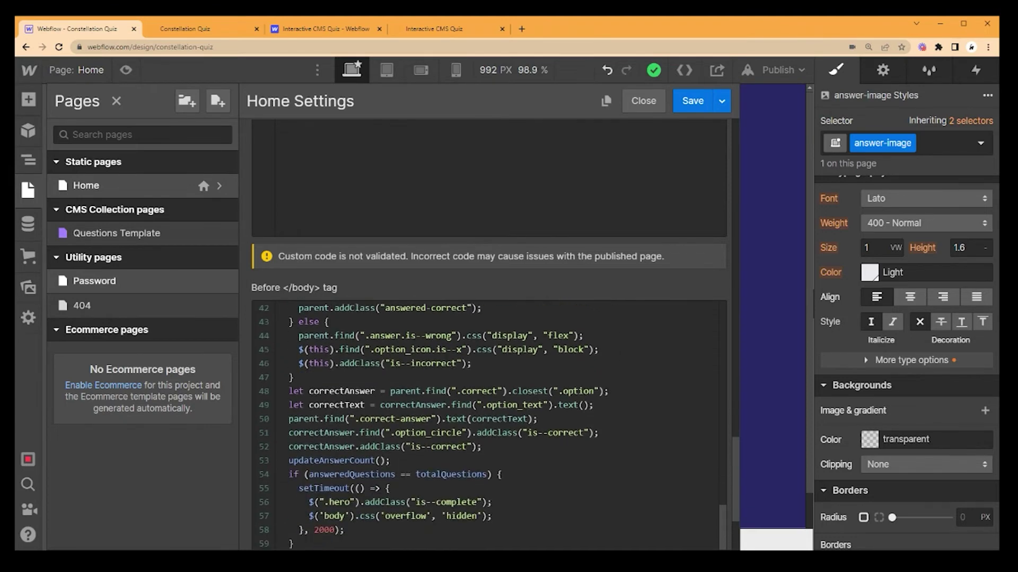
pyautogui.scroll(-5, 489, 371)
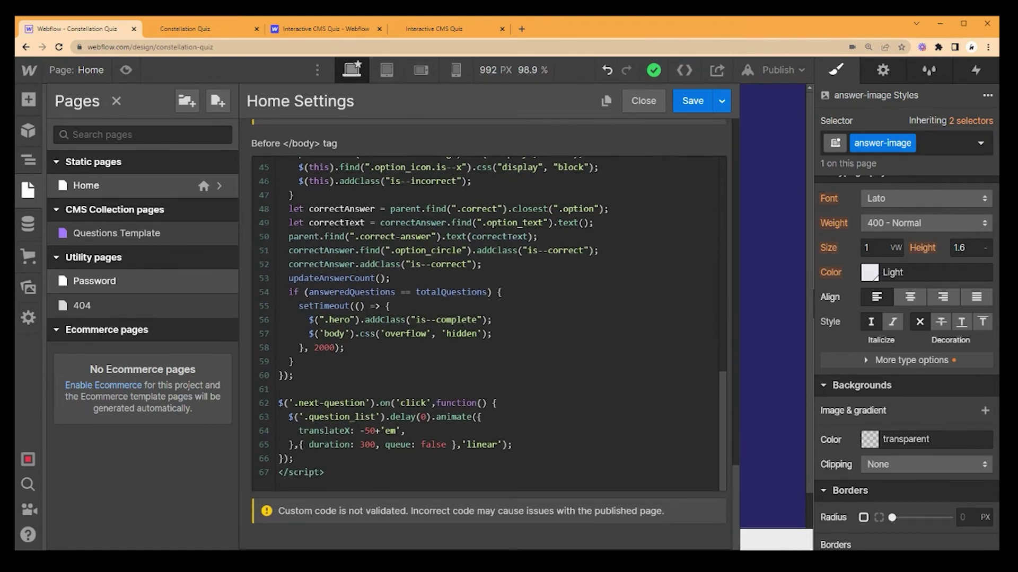
pyautogui.scroll(15, 315, 189)
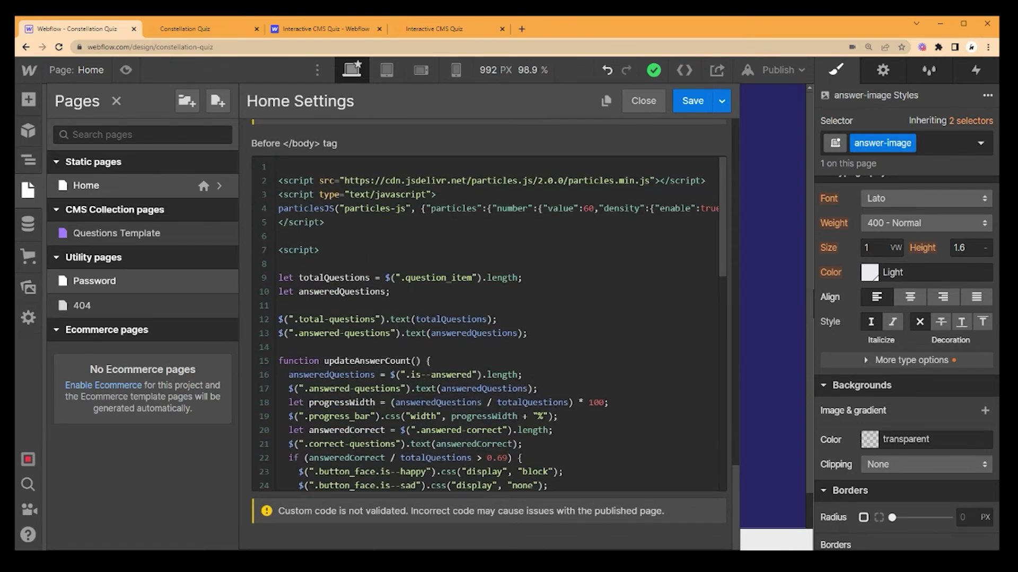
pyautogui.click(693, 103)
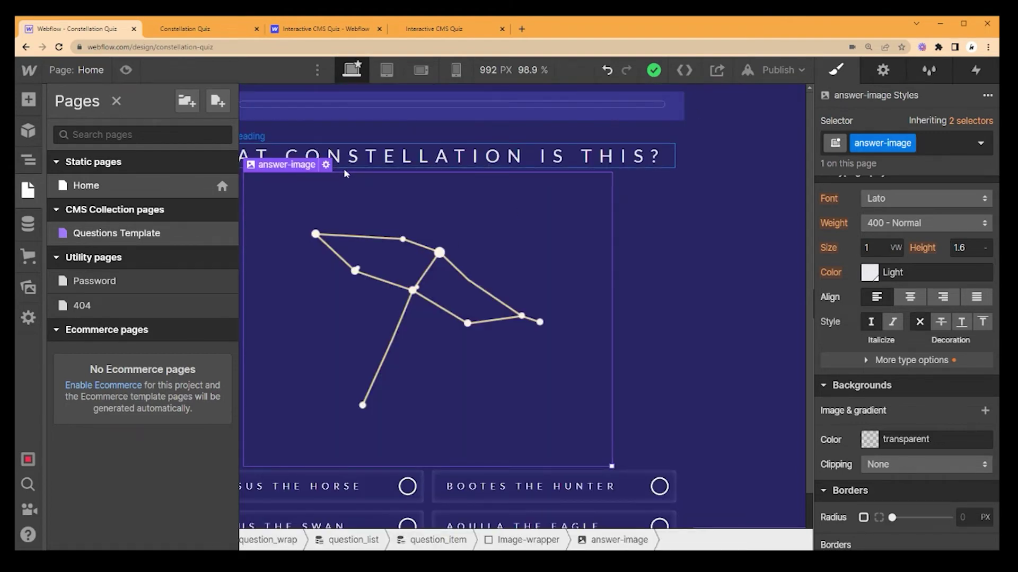
# - Show the Preload start screen with Display Flex, then hide it again with Display None
pyautogui.hotkey('ctrl', '-')
pyautogui.hotkey('ctrl', '-')
pyautogui.hotkey('ctrl', '-')
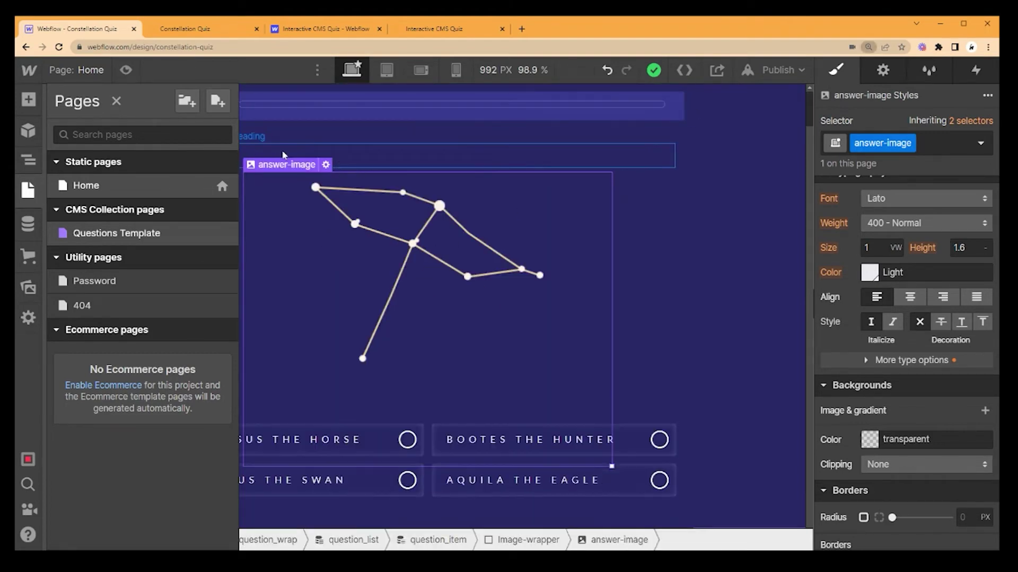
pyautogui.hotkey('ctrl', '0')
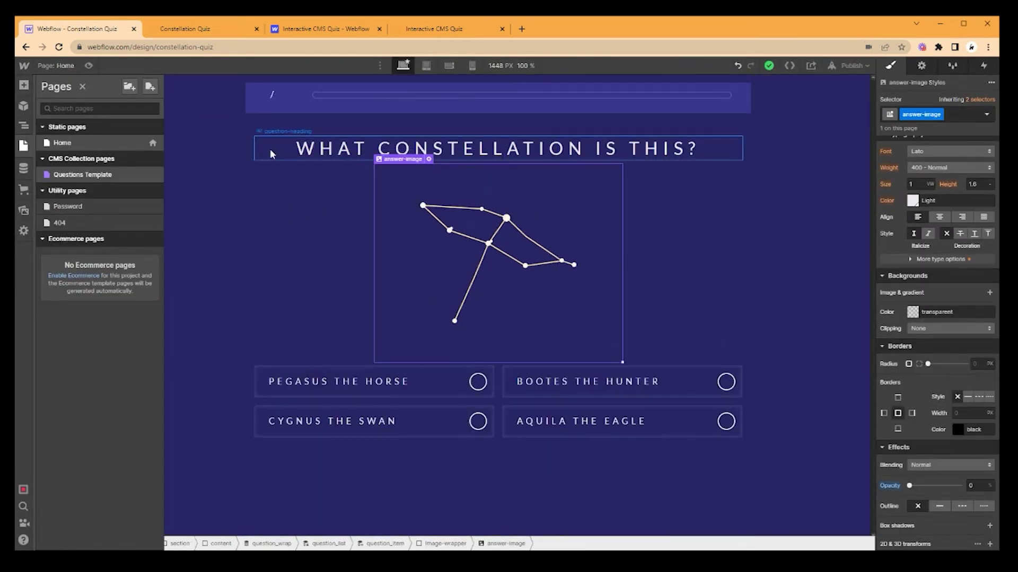
pyautogui.click(311, 111)
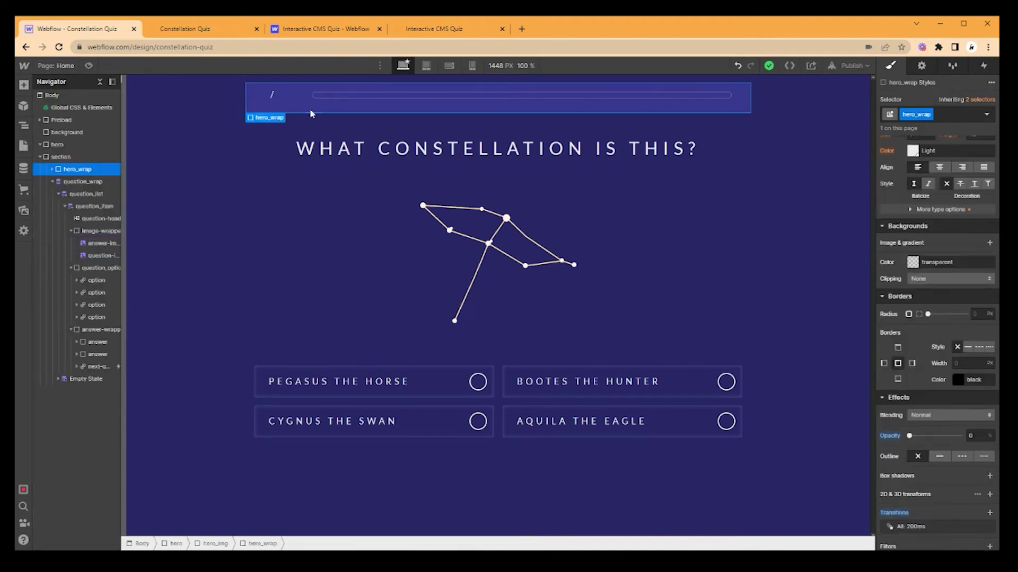
pyautogui.click(295, 80)
pyautogui.scroll(10, 925, 181)
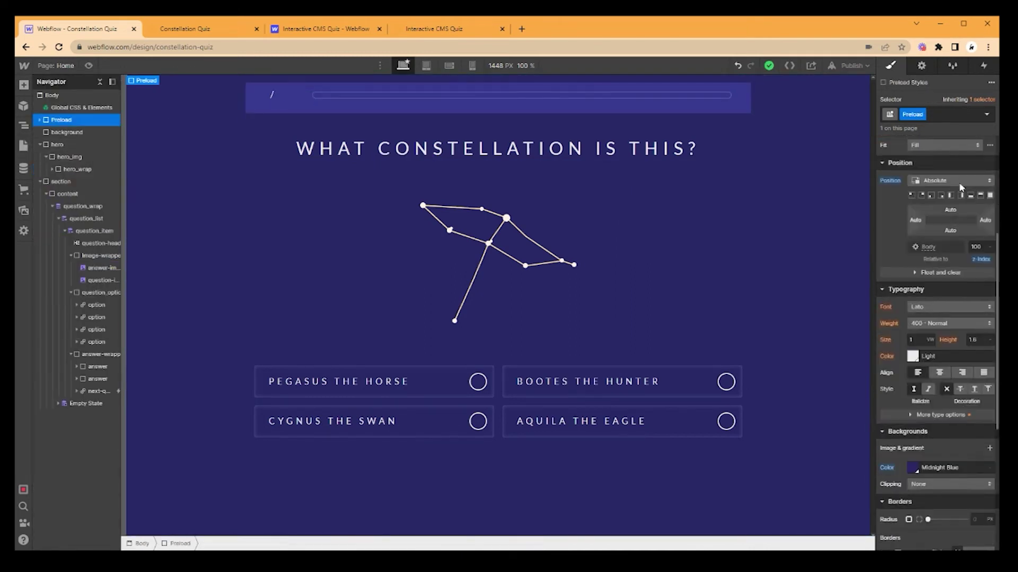
pyautogui.click(928, 161)
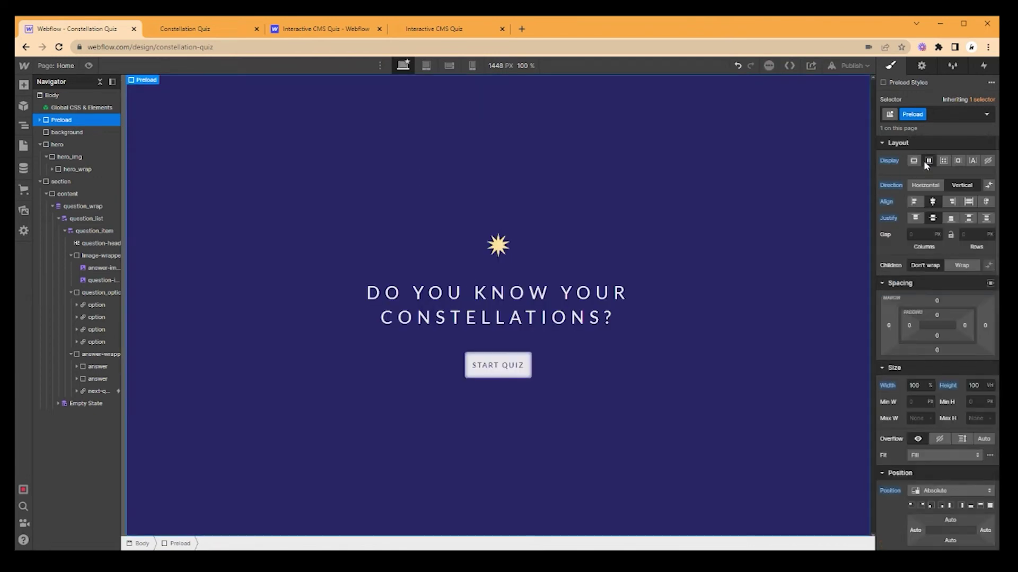
pyautogui.click(988, 160)
# - Add the is--complete combo class to hero to show the 'Your score' screen
pyautogui.click(84, 146)
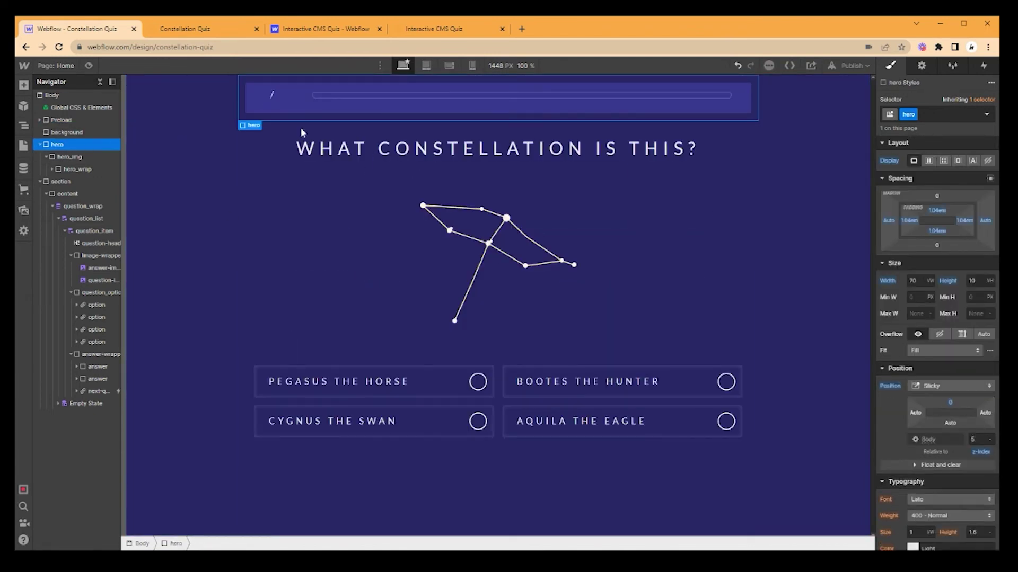
pyautogui.click(942, 113)
pyautogui.click(933, 174)
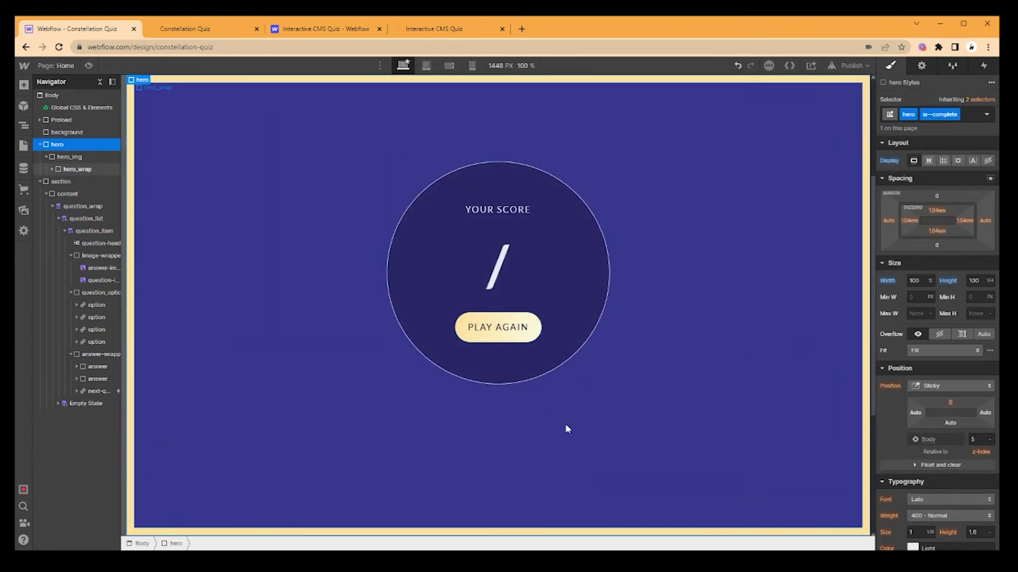
# - Remove the is--complete combo class from hero, returning the canvas to the question view
pyautogui.scroll(-5, 575, 420)
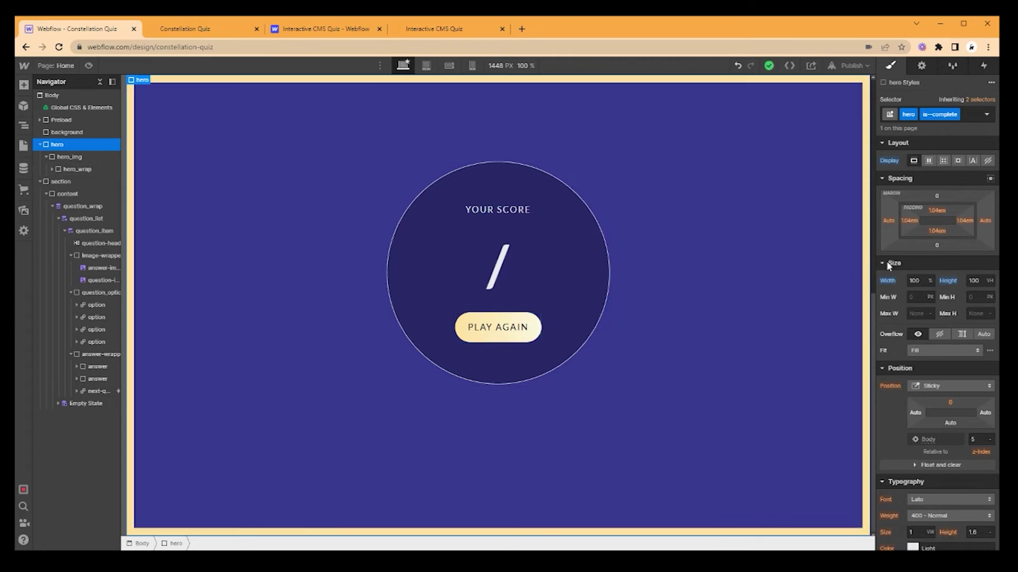
pyautogui.click(976, 119)
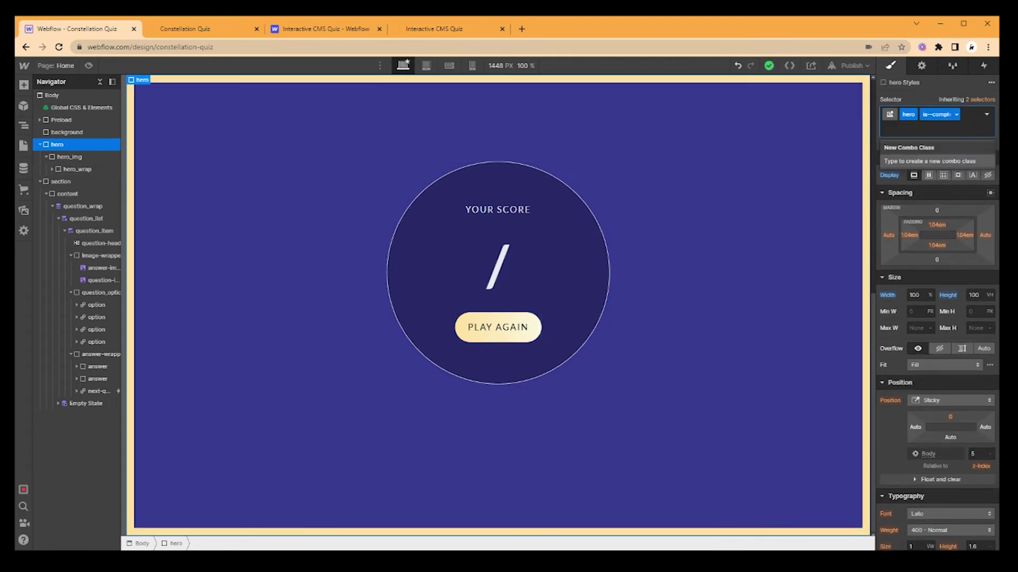
pyautogui.press('BackSpace')
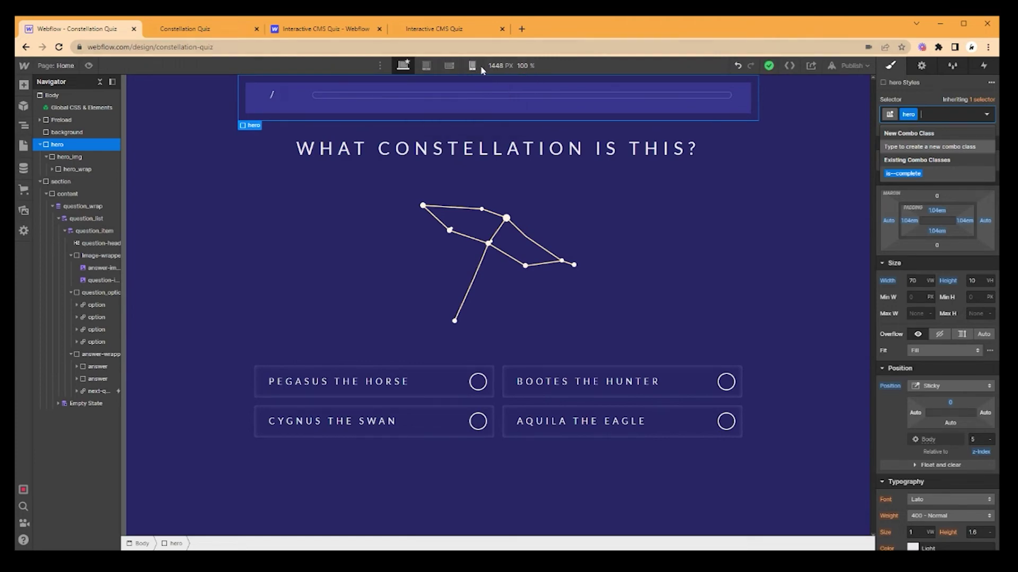
# - At 320 px Mobile Portrait, show the is--right answer message with Display Flex, then hide it
pyautogui.click(474, 66)
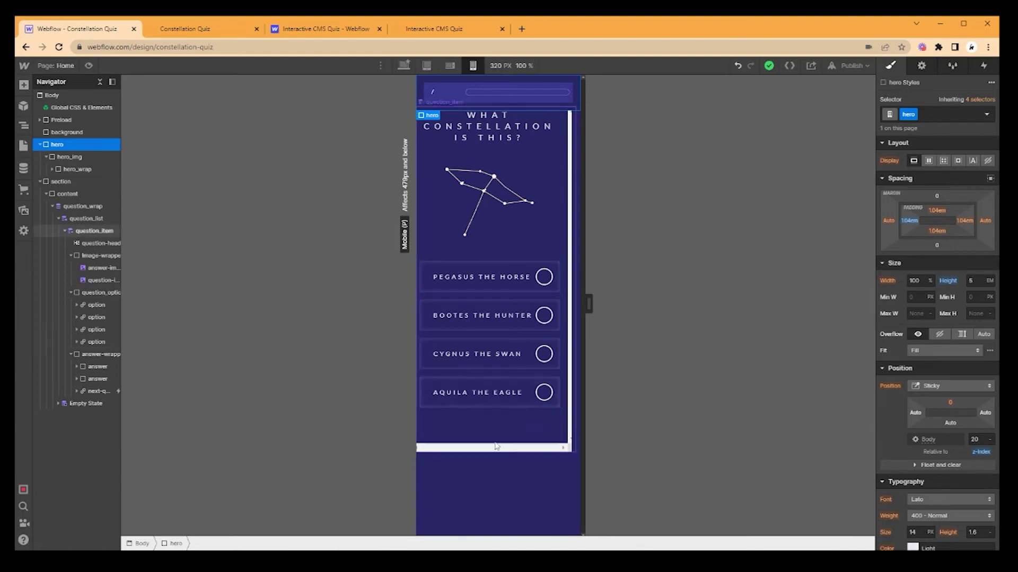
pyautogui.click(90, 391)
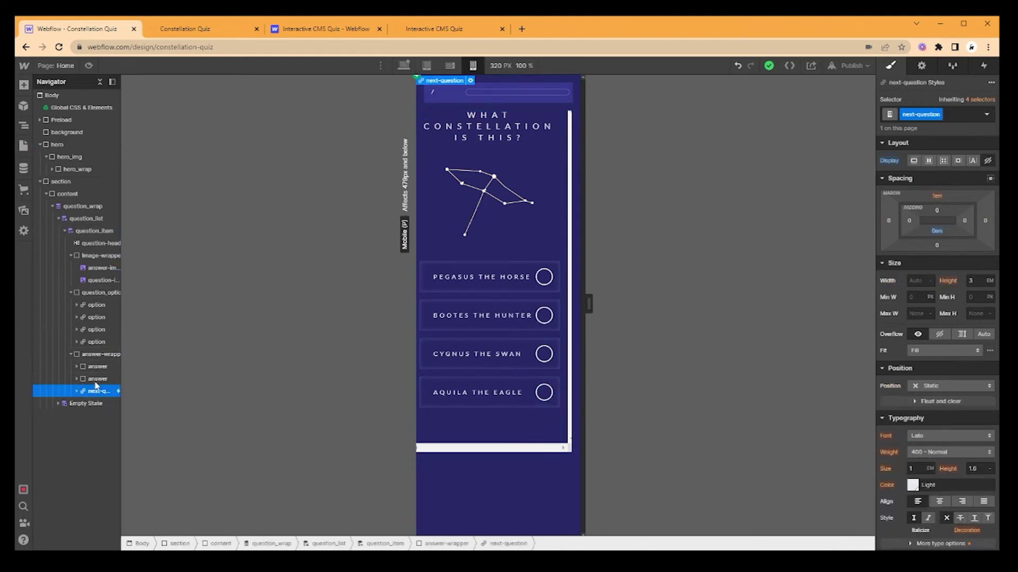
pyautogui.click(98, 379)
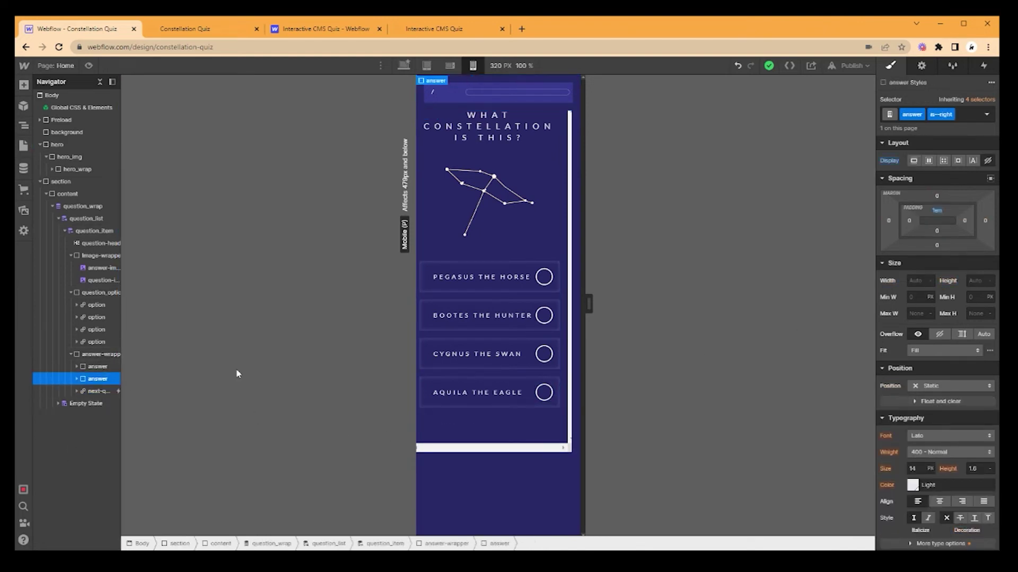
pyautogui.click(929, 160)
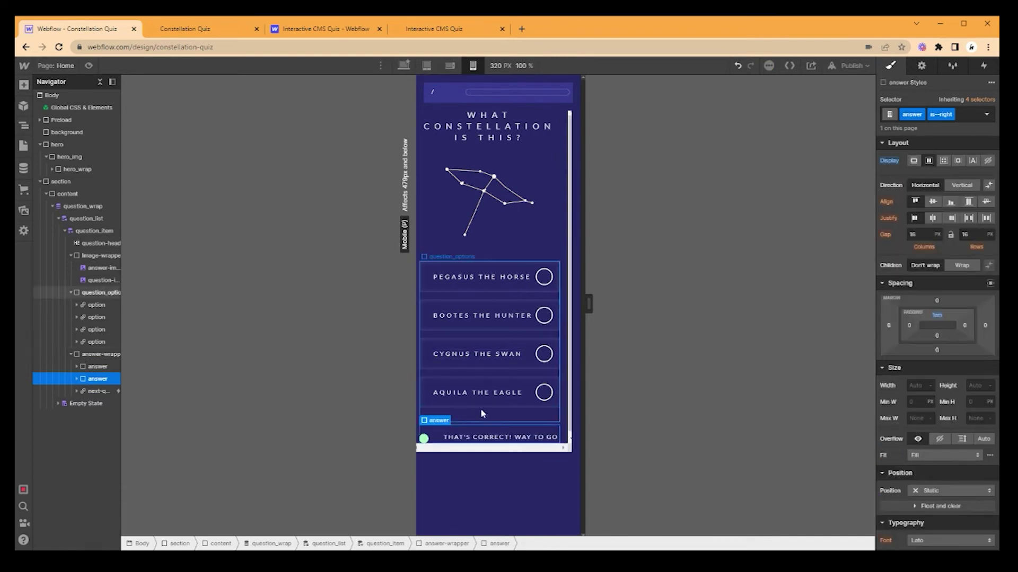
pyautogui.scroll(-2, 924, 454)
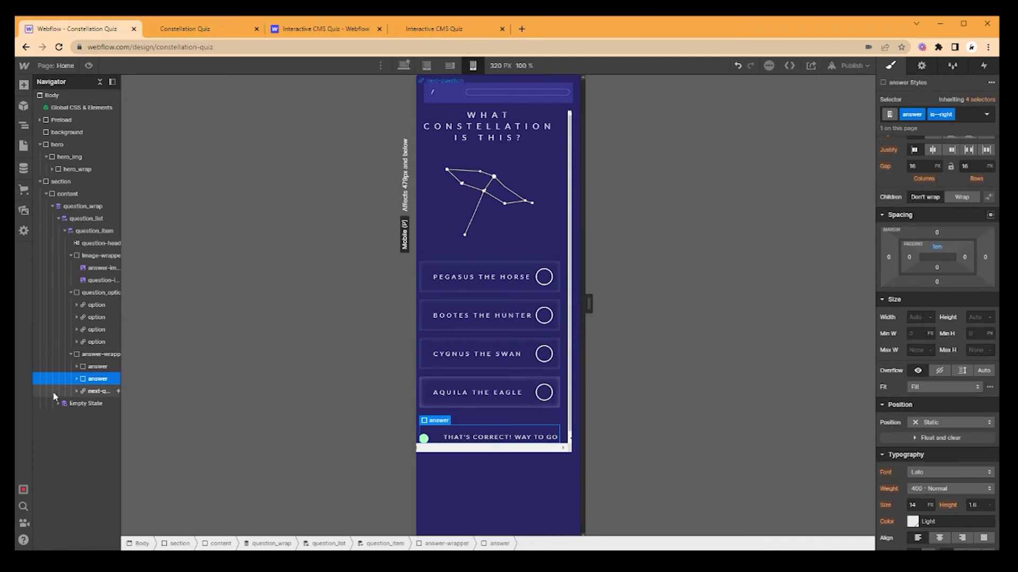
pyautogui.scroll(2, 935, 239)
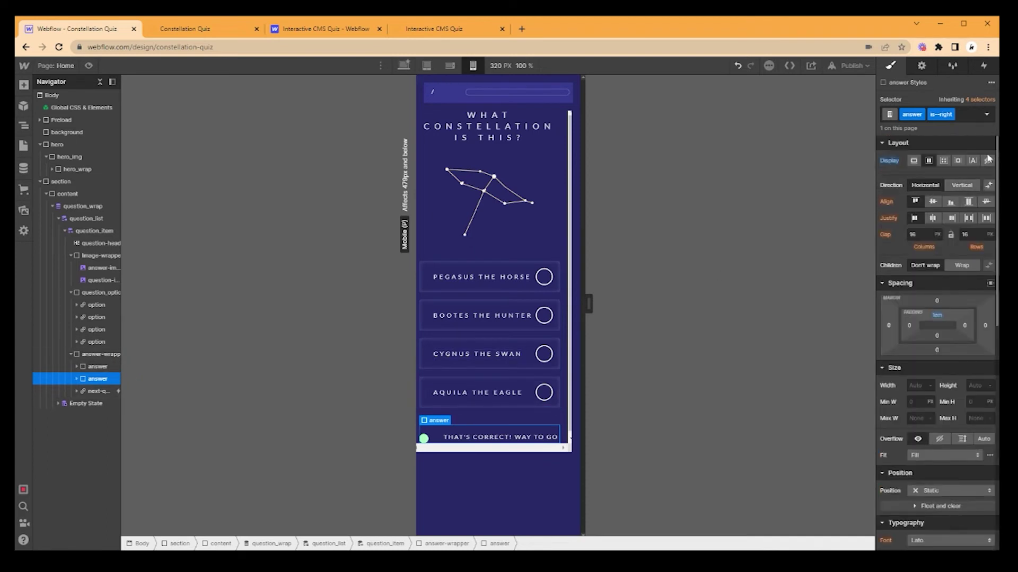
pyautogui.click(987, 161)
pyautogui.click(84, 357)
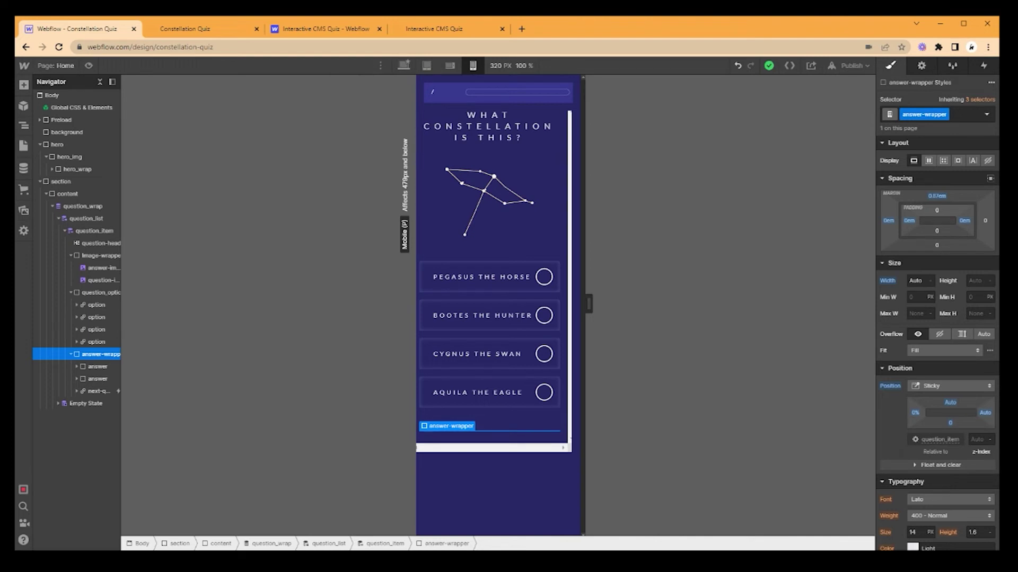
# - Switch back to Desktop, publish to the webflow.io domain, and open the live quiz
pyautogui.click(403, 65)
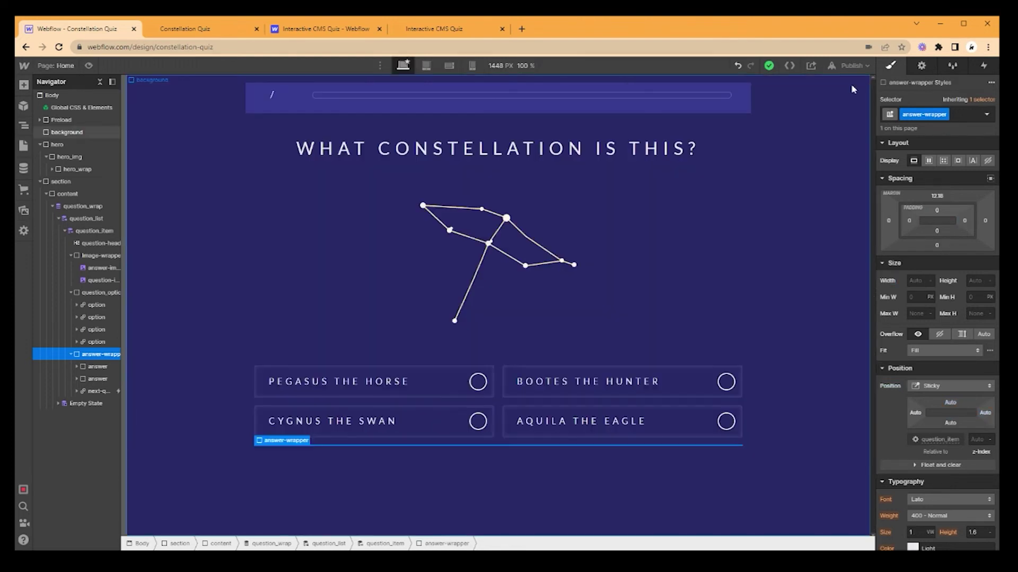
pyautogui.click(852, 66)
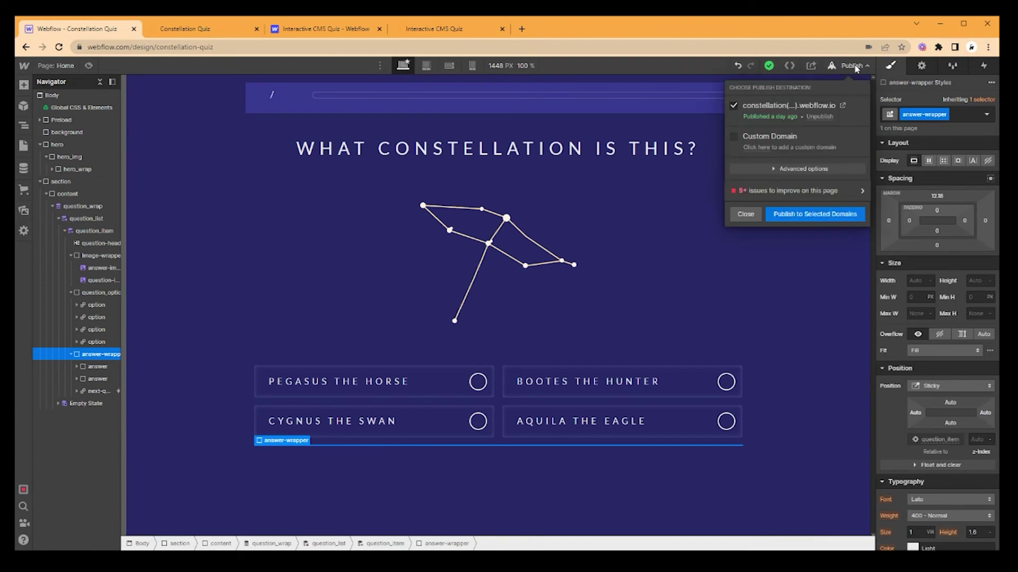
pyautogui.click(827, 216)
pyautogui.click(843, 106)
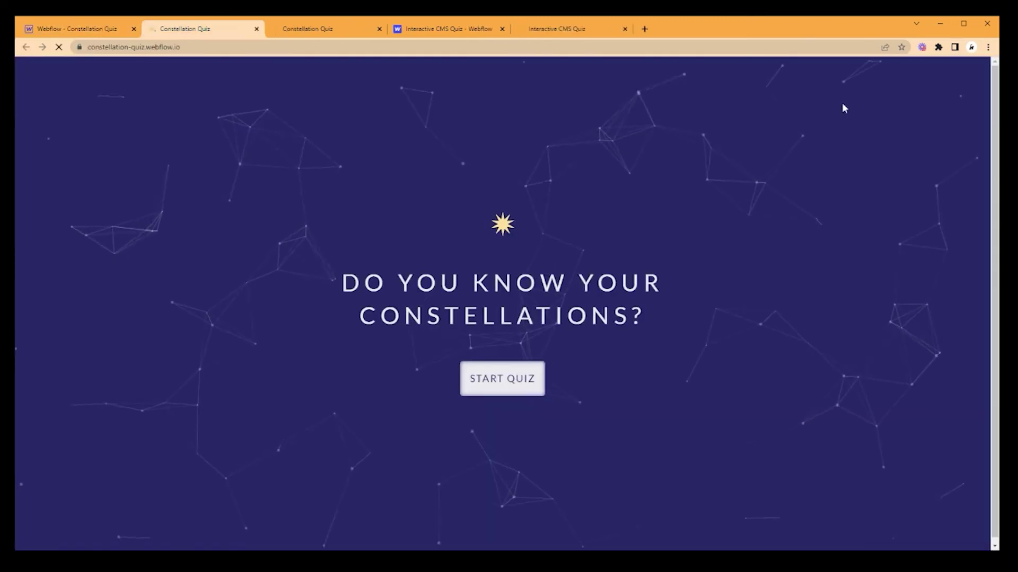
# - Start the live quiz and answer questions 1 and 2 with Bootes the Hunter and Bootes the Herdsman
pyautogui.click(471, 379)
pyautogui.click(657, 397)
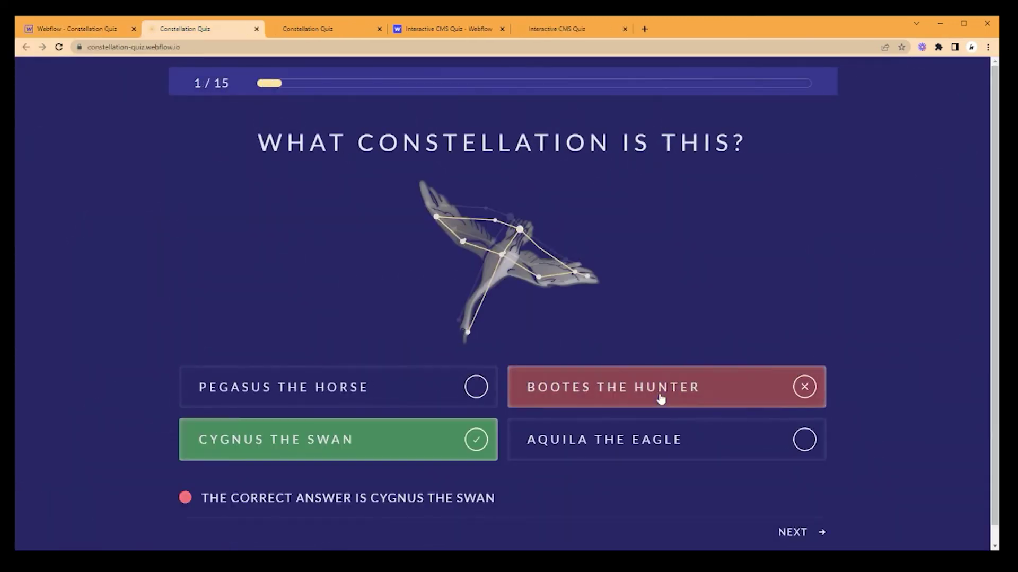
pyautogui.click(792, 535)
pyautogui.click(659, 448)
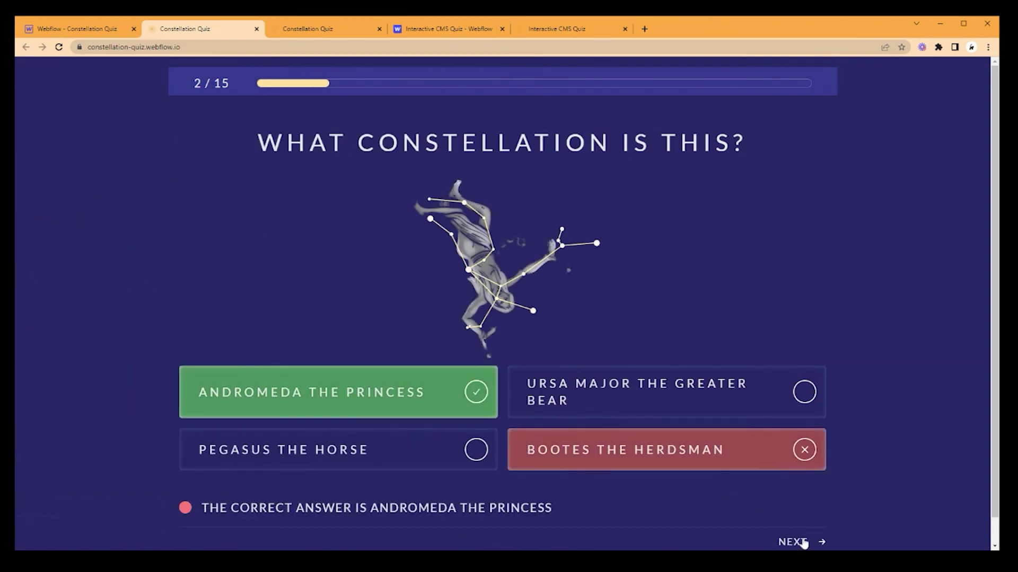
pyautogui.click(795, 542)
# - Answer Canis Major, Cygnus the Swan, Lupus through Cetus the Sea Monster, reaching an 8 / 15 score
pyautogui.click(753, 458)
pyautogui.click(791, 539)
pyautogui.click(717, 402)
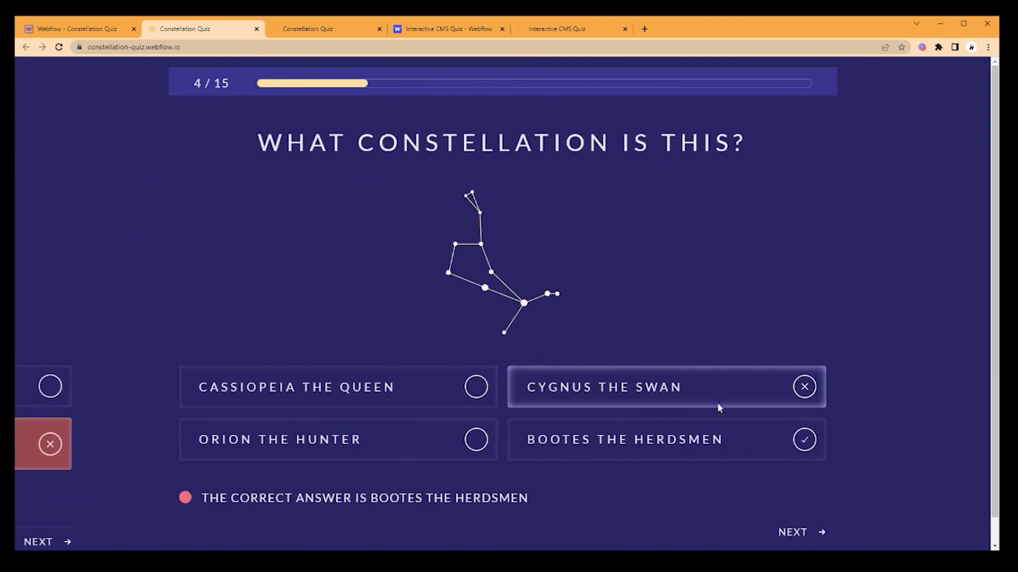
pyautogui.click(792, 533)
pyautogui.click(693, 444)
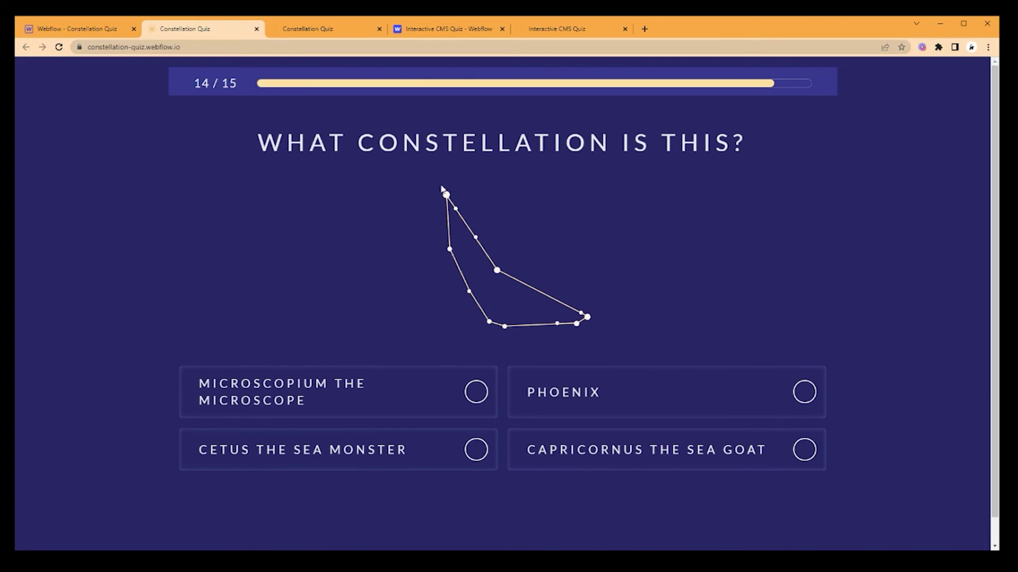
pyautogui.click(450, 449)
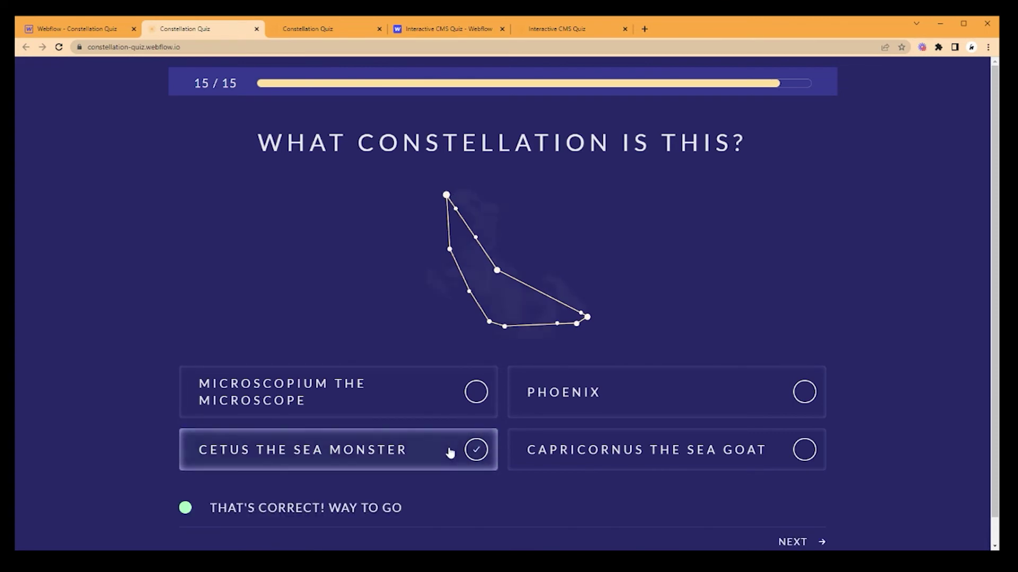
pyautogui.click(810, 538)
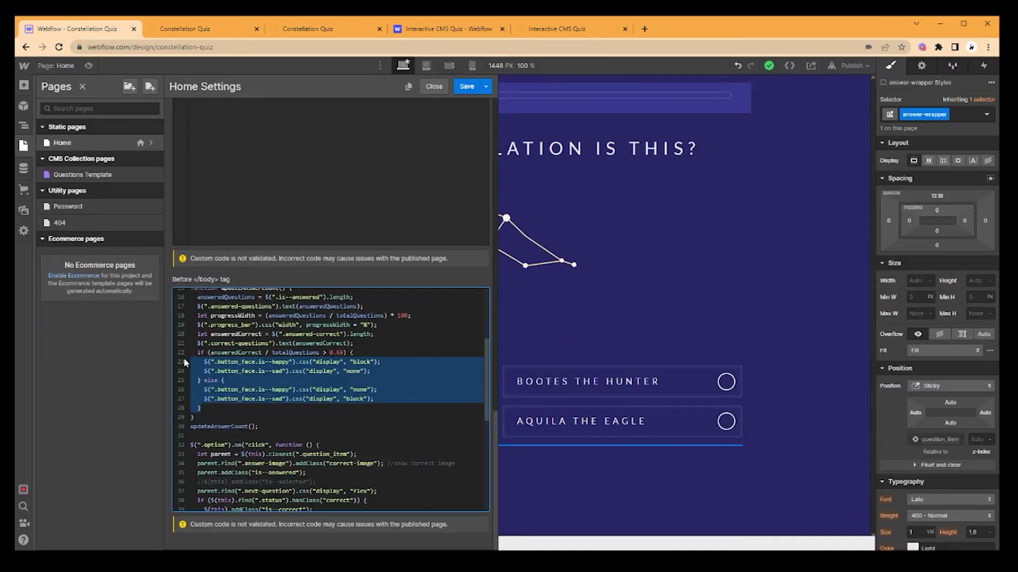
pyautogui.moveTo(185, 366); pyautogui.dragTo(185, 358)
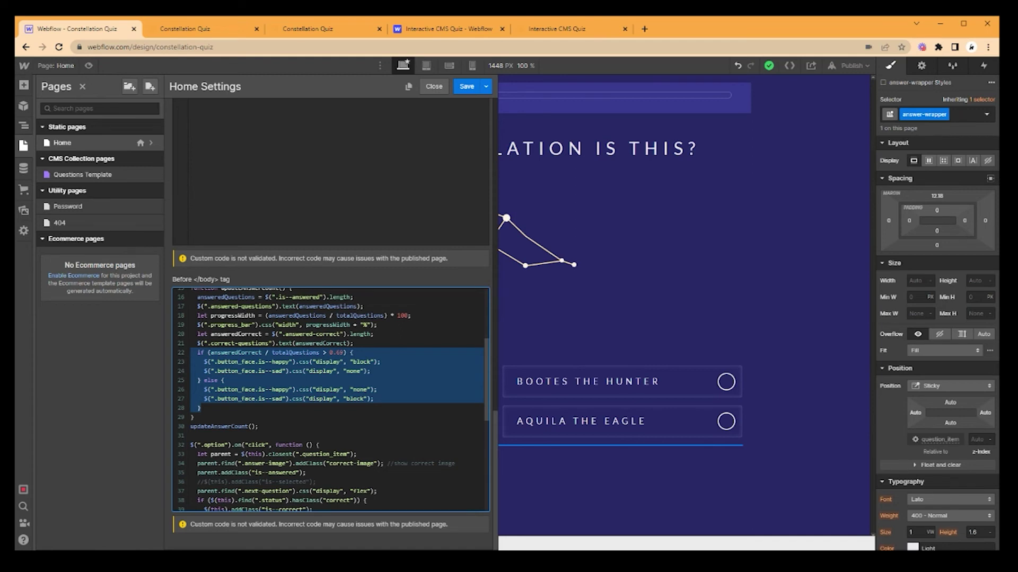
# - Delete the happy/sad face if/else block, save, republish, and answer Microscopium the Microscope live
pyautogui.press('BackSpace')
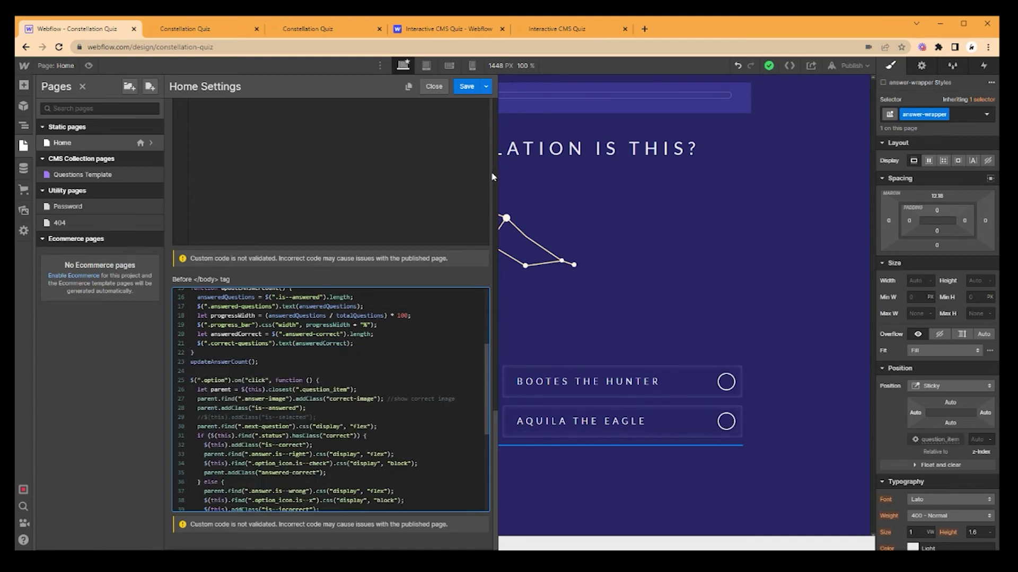
pyautogui.click(466, 87)
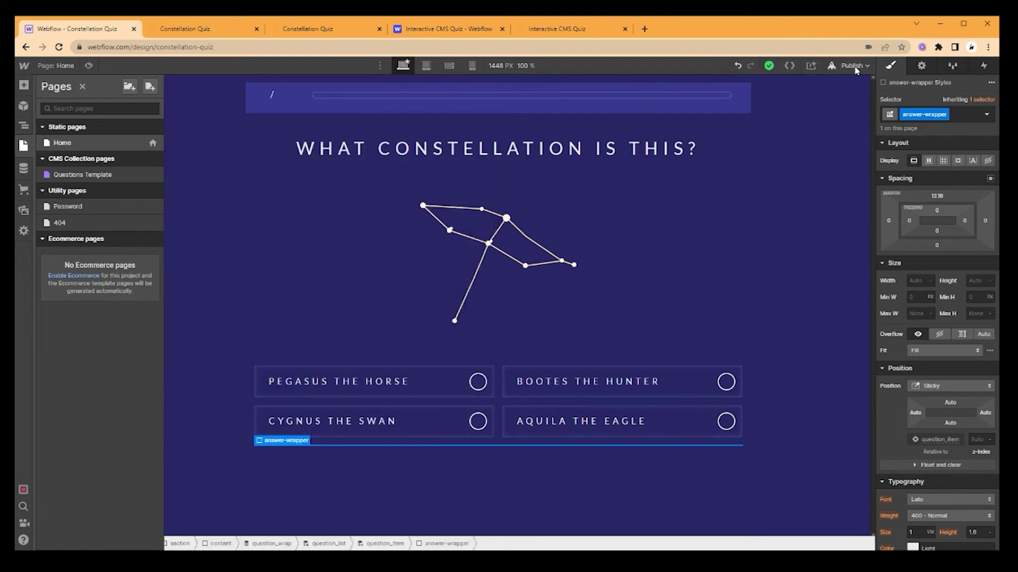
pyautogui.click(854, 66)
pyautogui.click(841, 217)
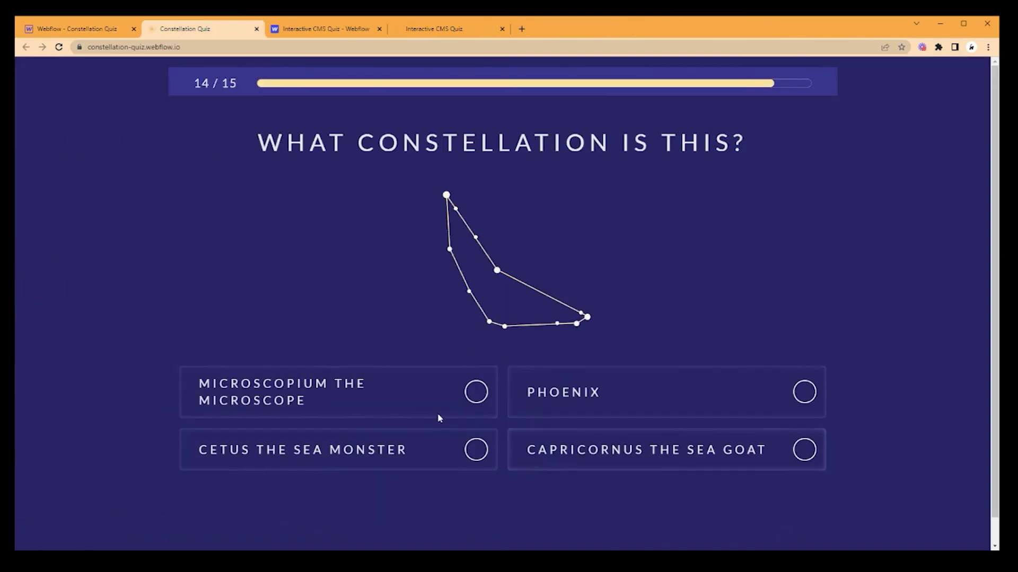
pyautogui.click(438, 410)
pyautogui.click(780, 540)
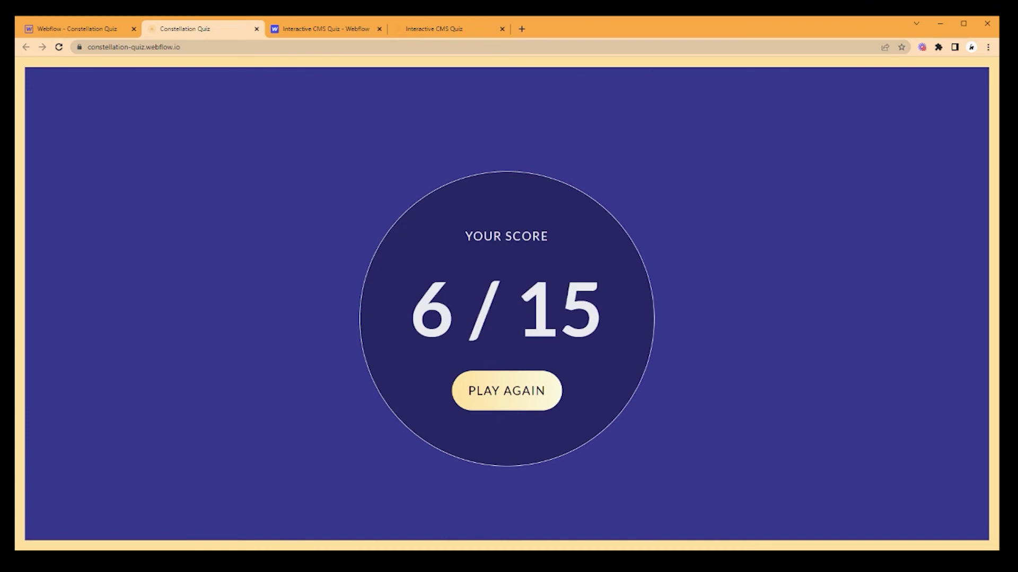
# - Reload the live quiz in Chrome to return to the 'Do you know your constellations?' start page
pyautogui.click(58, 46)
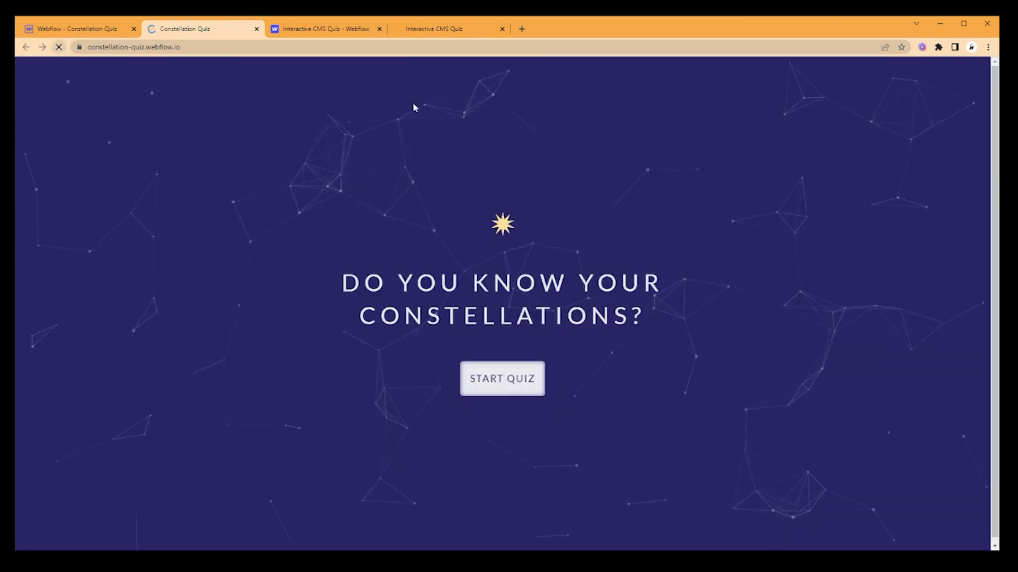